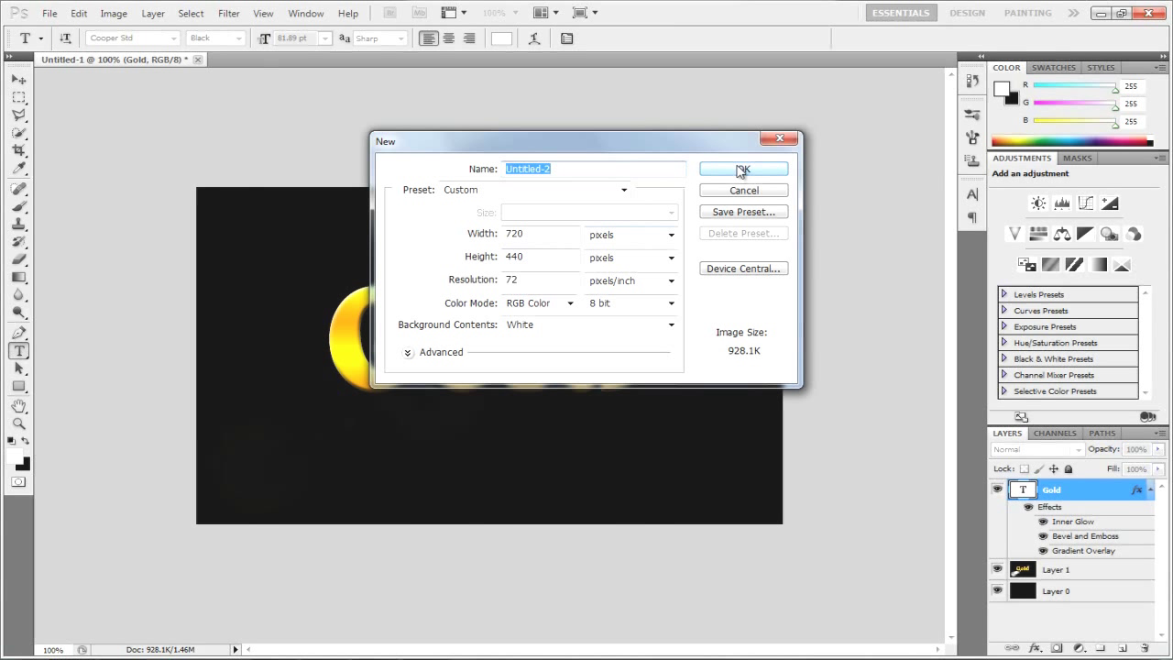
Create a 720×440 px document and fill its canvas near-black.
left_click(743, 168)
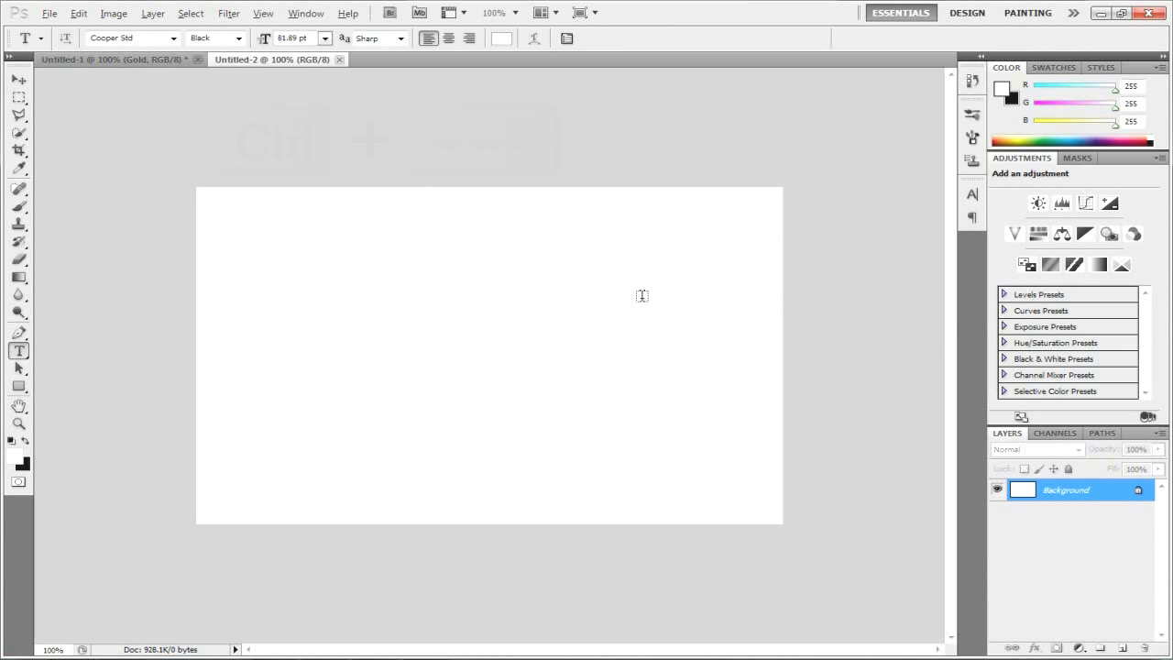
key("ctrl+BackSpace")
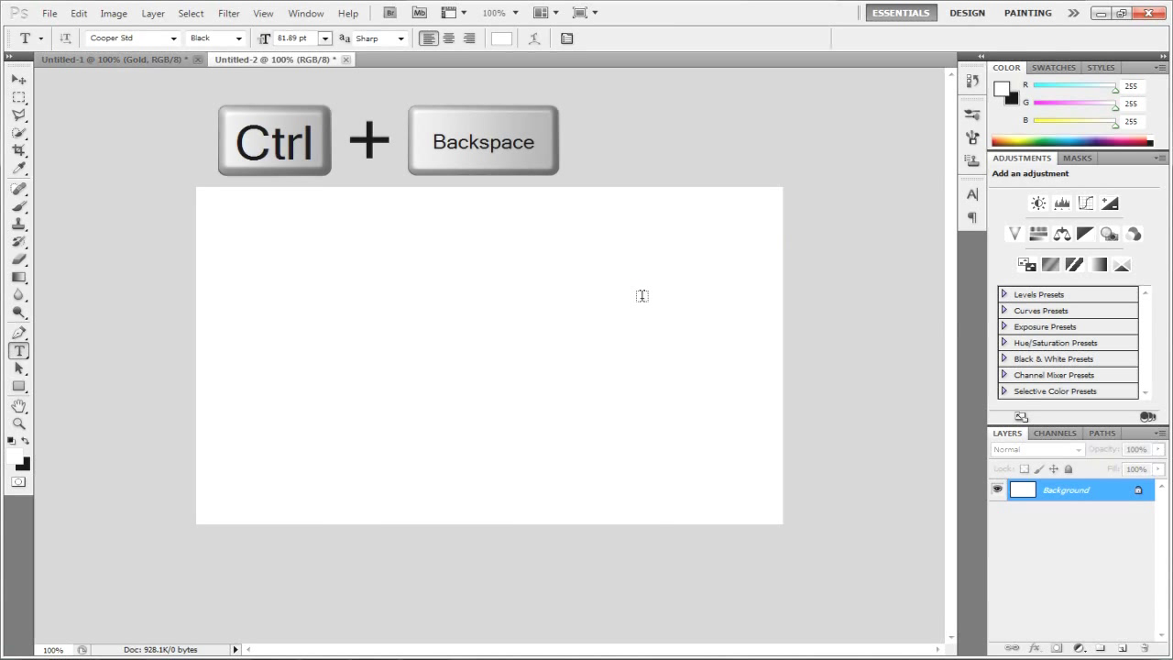
key("ctrl+BackSpace")
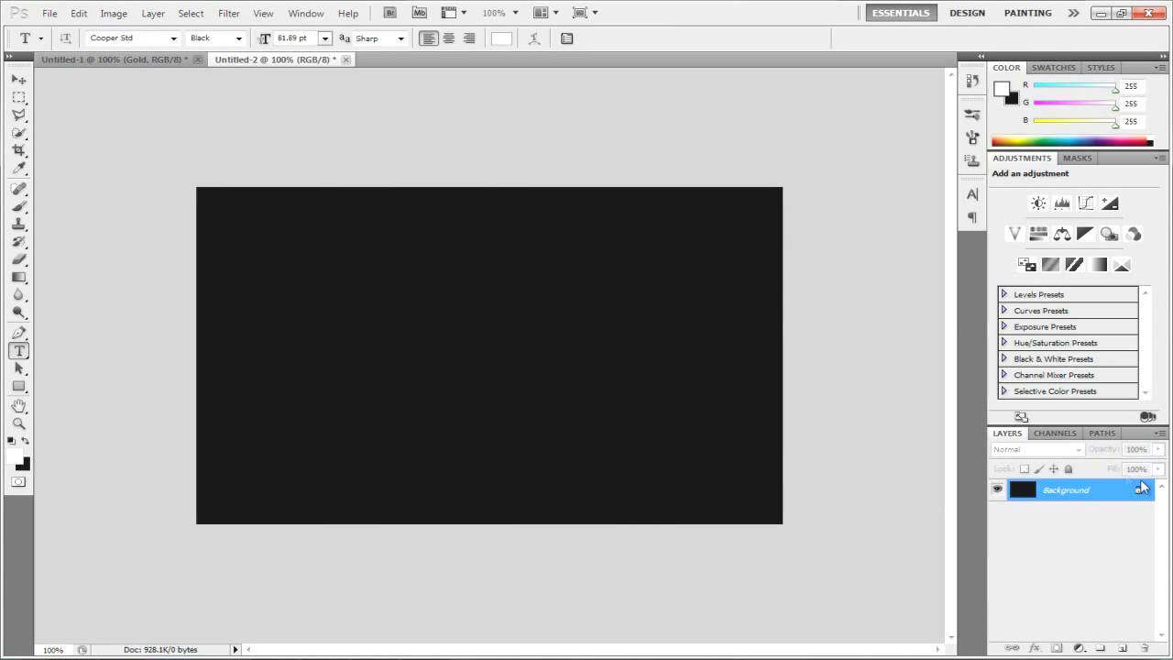
Unlock the background into Layer 0 and set the type font to Cooper Std Black.
left_click_drag(1137, 493, 1144, 648)
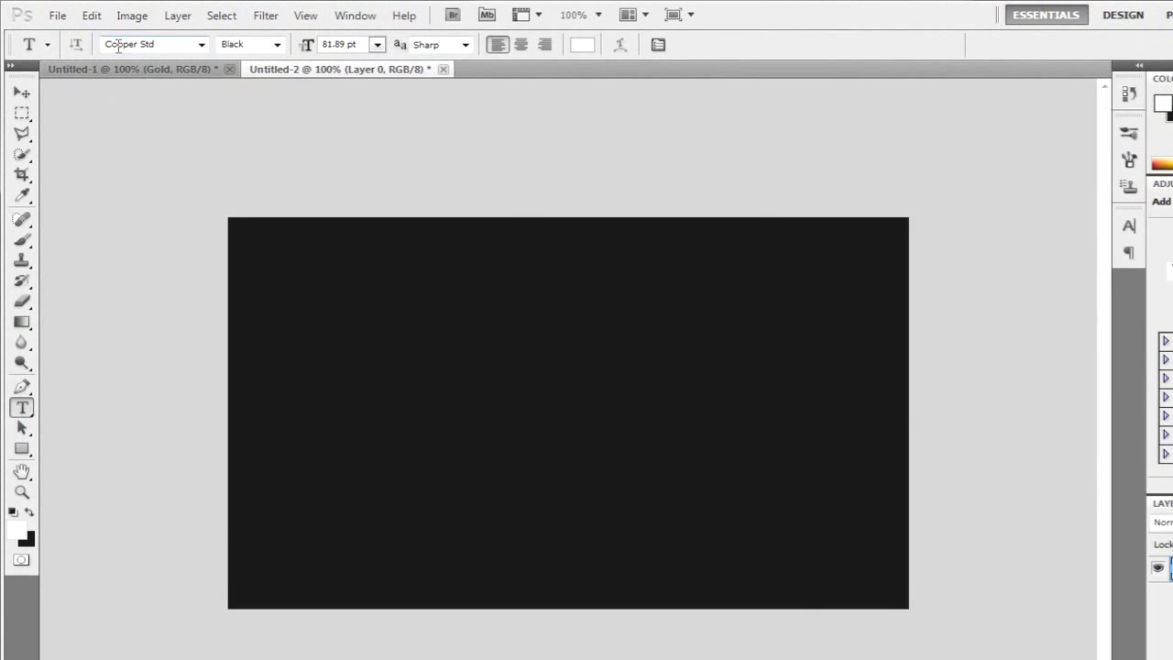
left_click(196, 46)
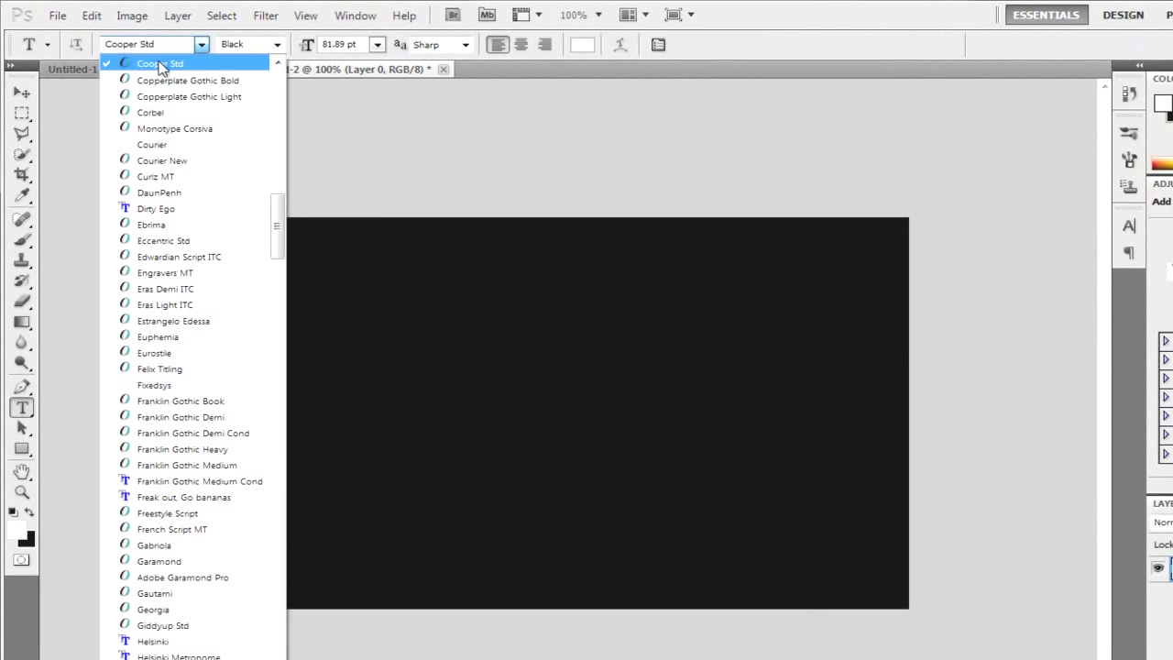
left_click(174, 64)
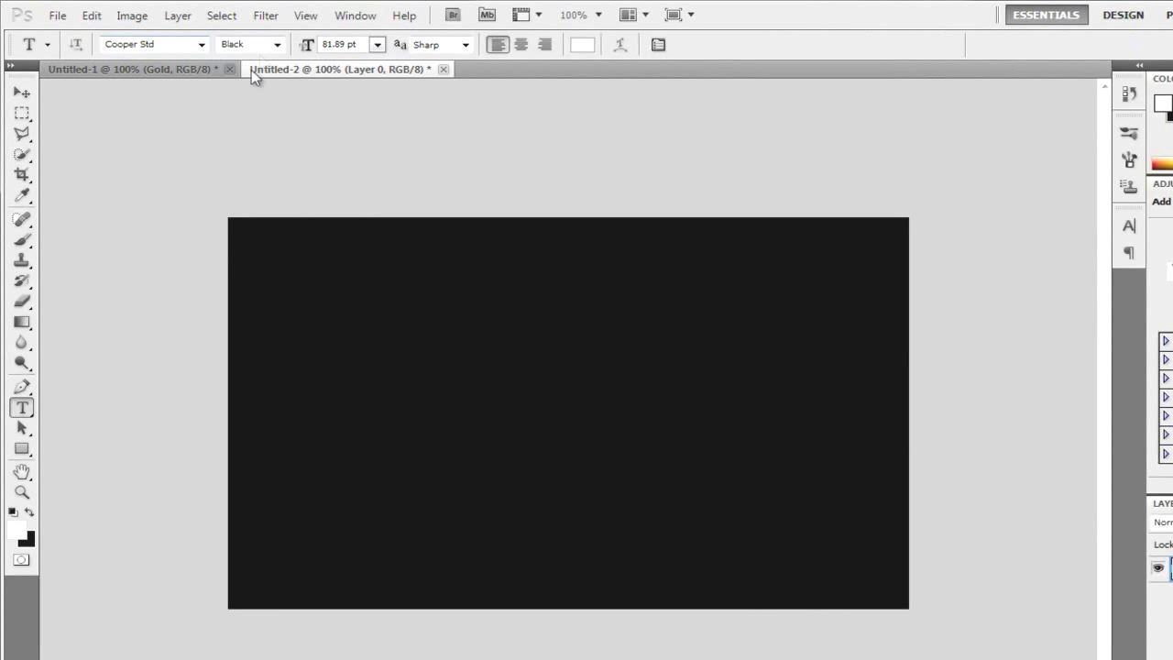
left_click(274, 46)
left_click(274, 46)
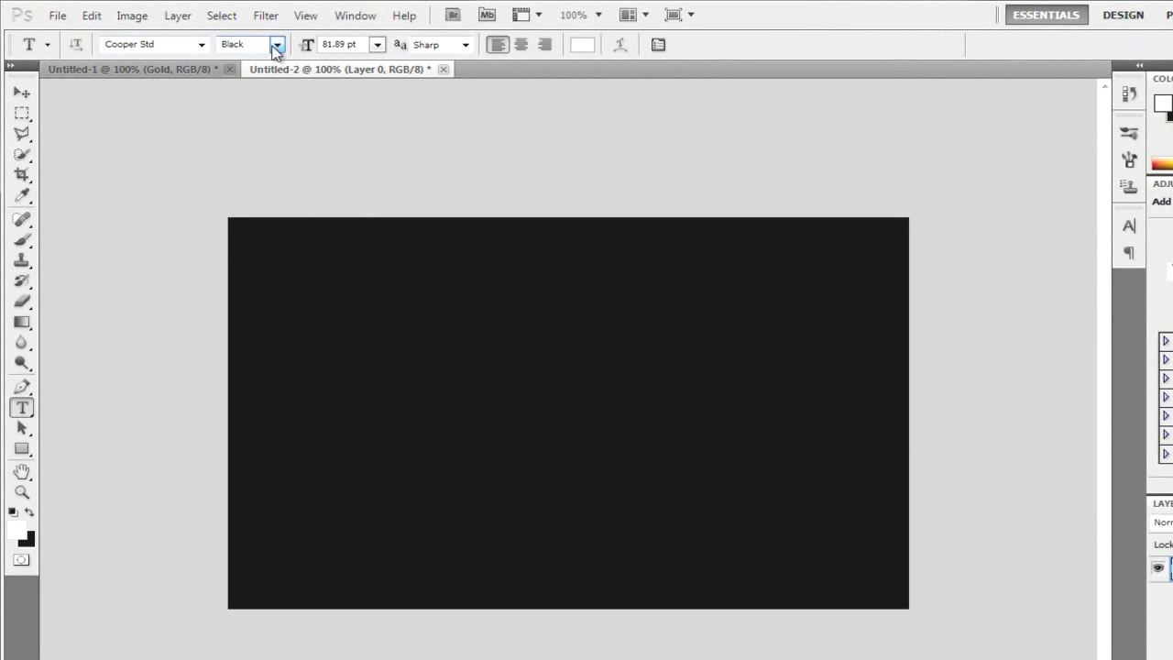
left_click(279, 47)
left_click(277, 48)
Type 'Gold' on the canvas and commit the text.
left_click(372, 488)
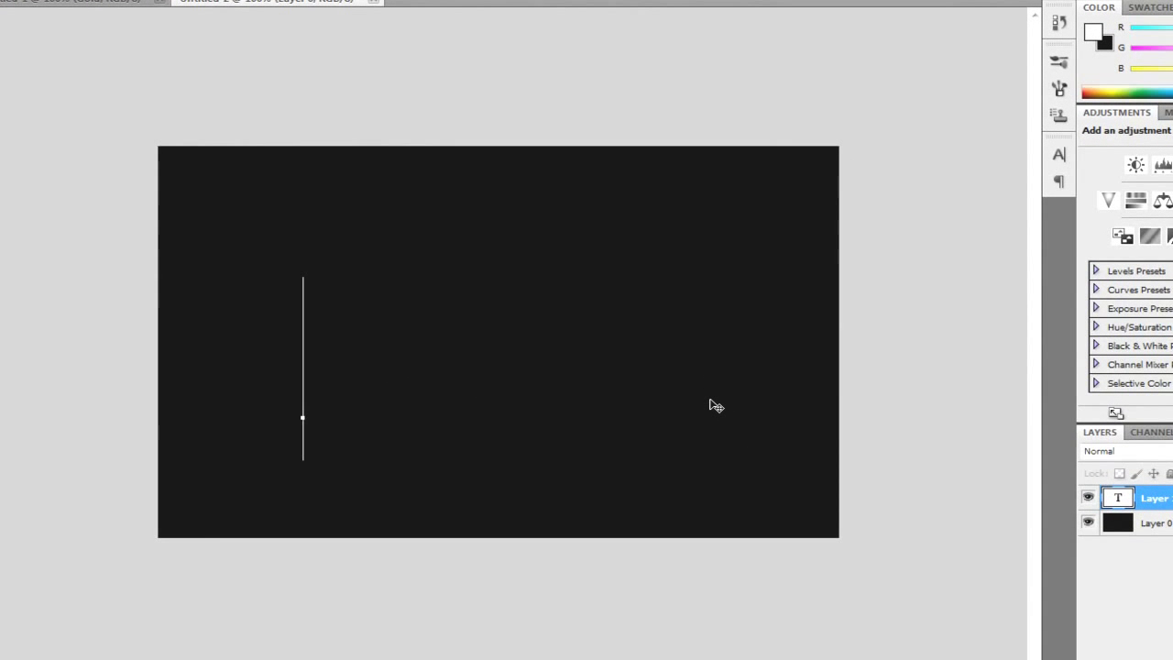
type("g")
key("BackSpace")
type("Gold")
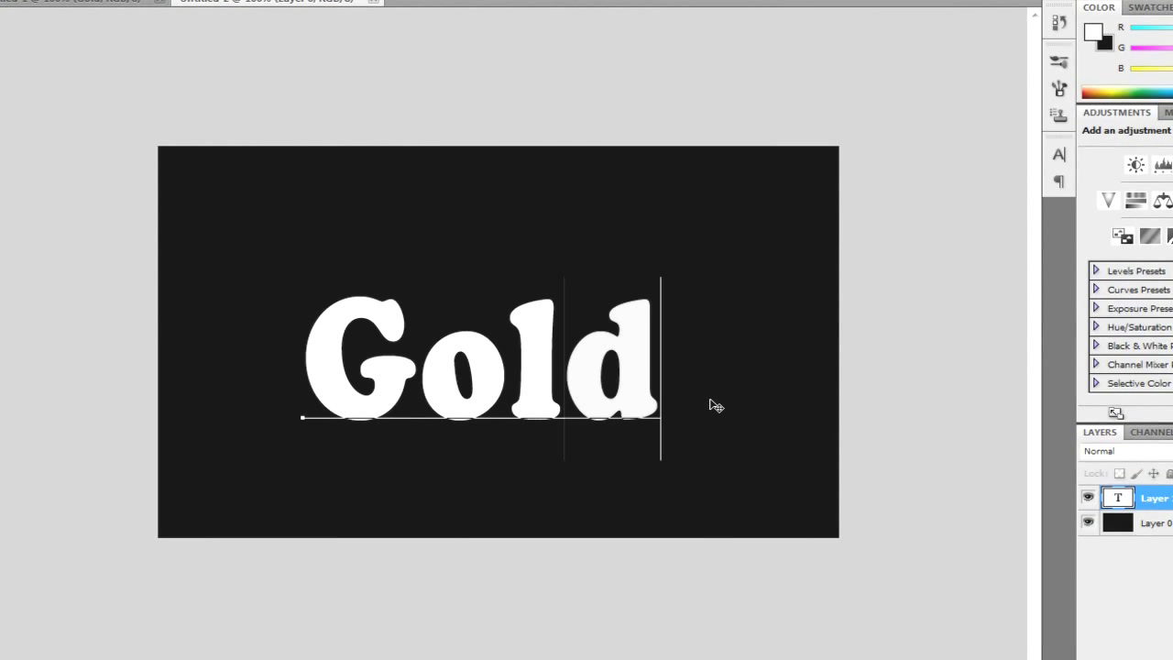
key("ctrl+Return")
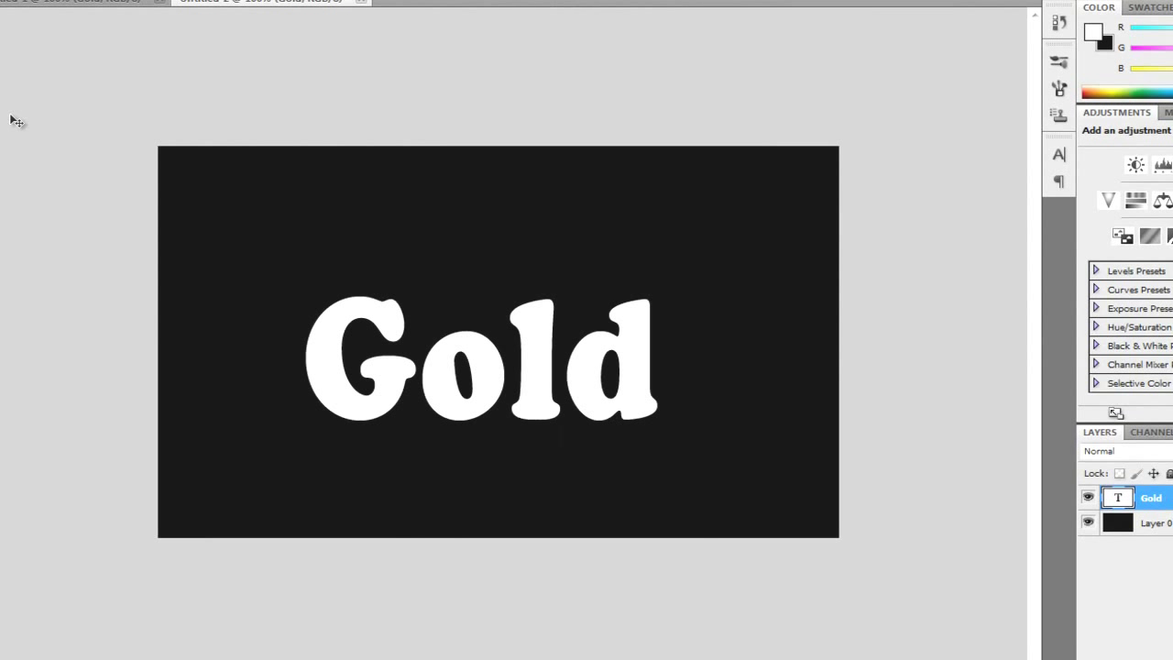
Nudge Gold upward and add a Gradient Overlay at 100% opacity.
left_click_drag(507, 389, 505, 352)
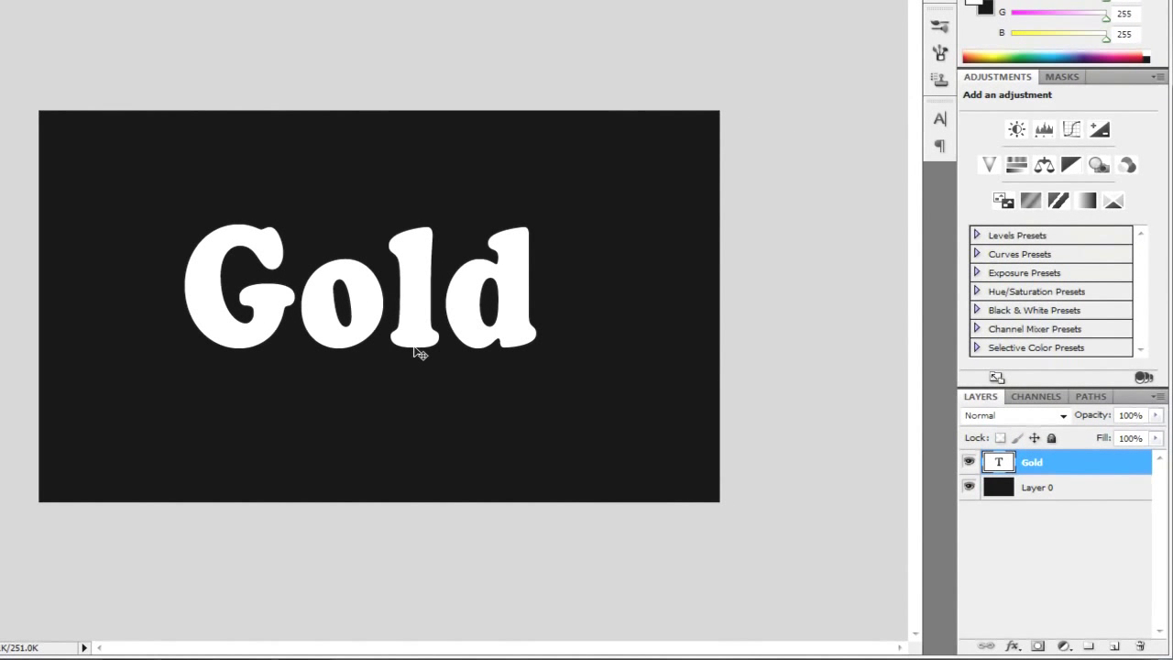
left_click(1013, 647)
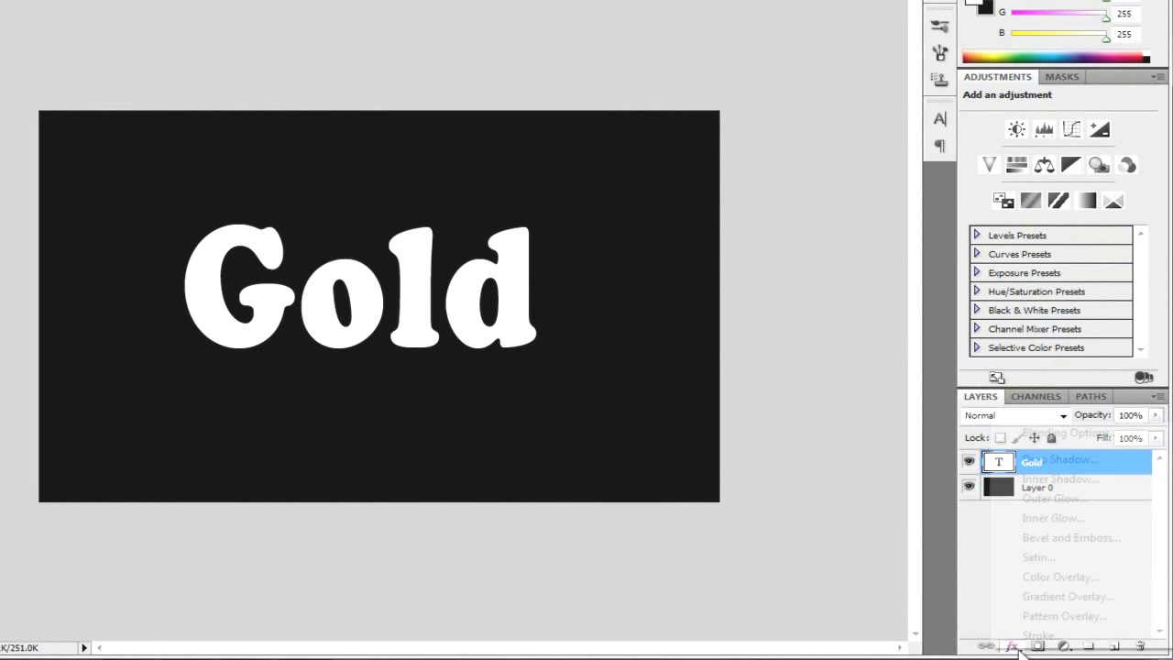
left_click(1062, 596)
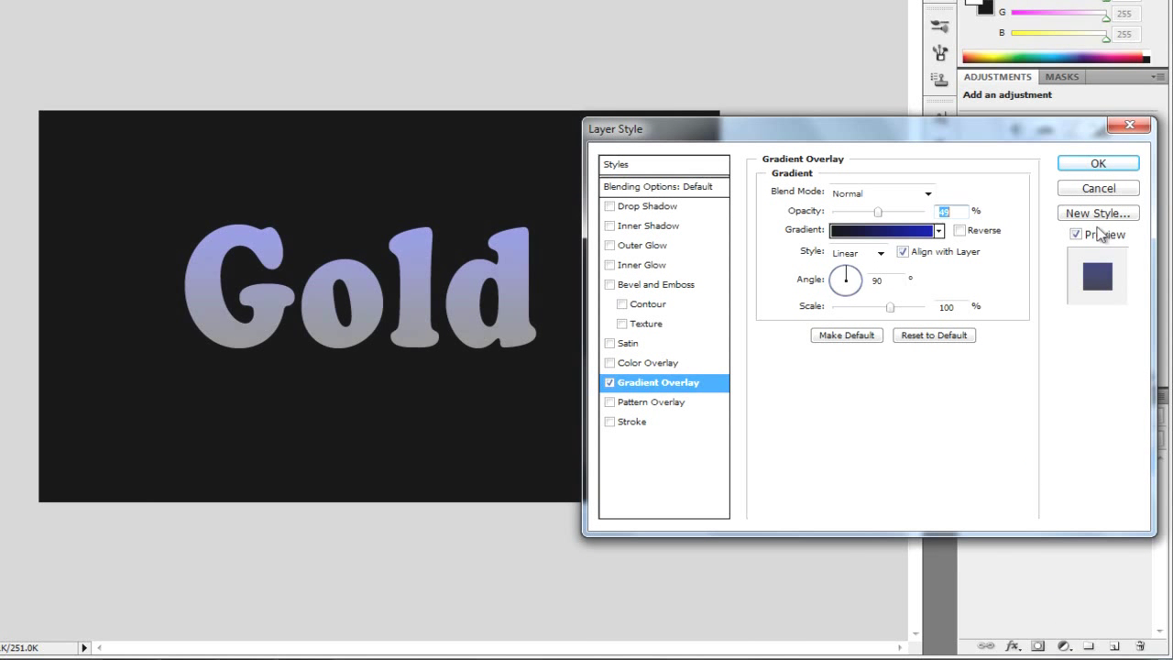
left_click_drag(878, 212, 974, 212)
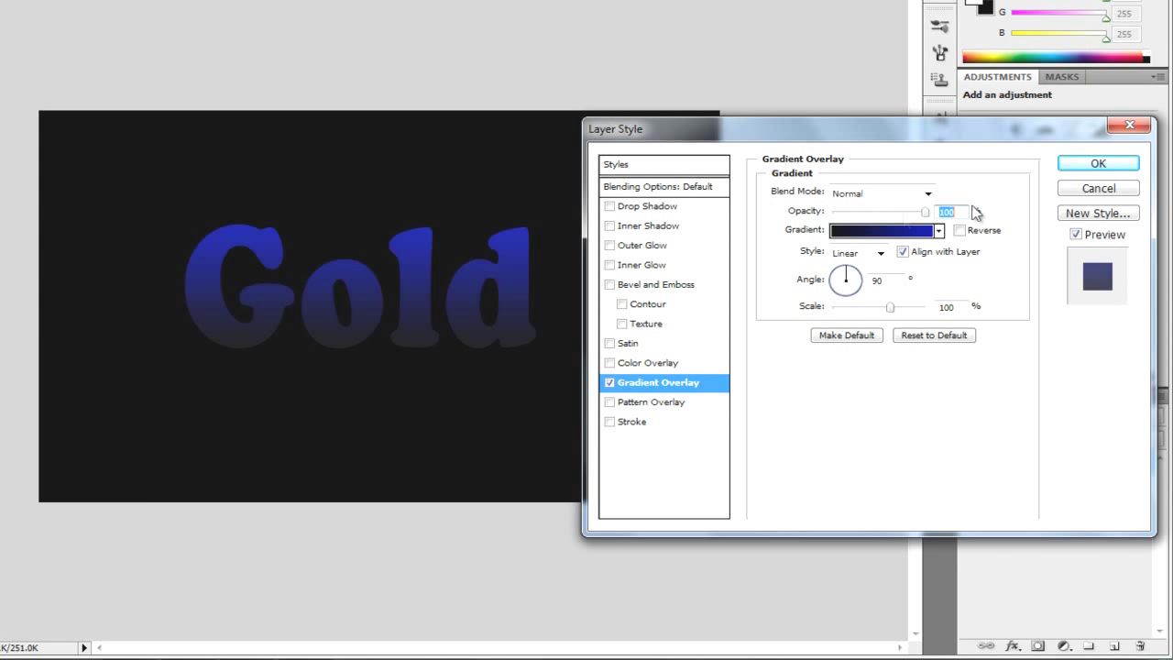
left_click(897, 337)
left_click_drag(877, 212, 919, 212)
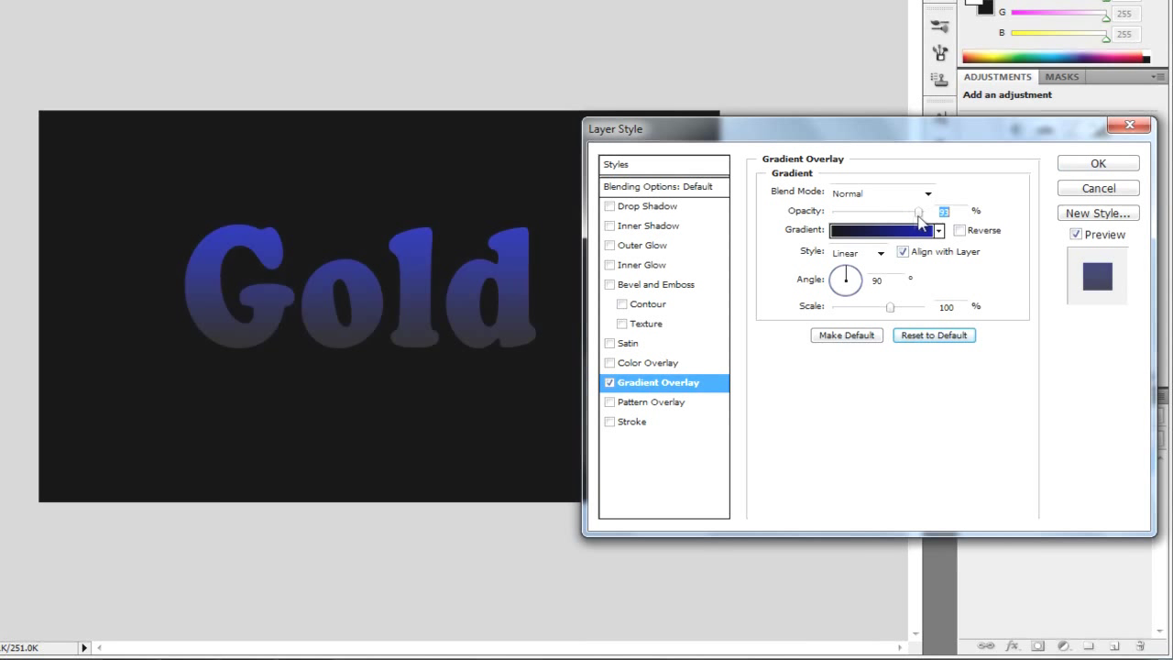
left_click(941, 338)
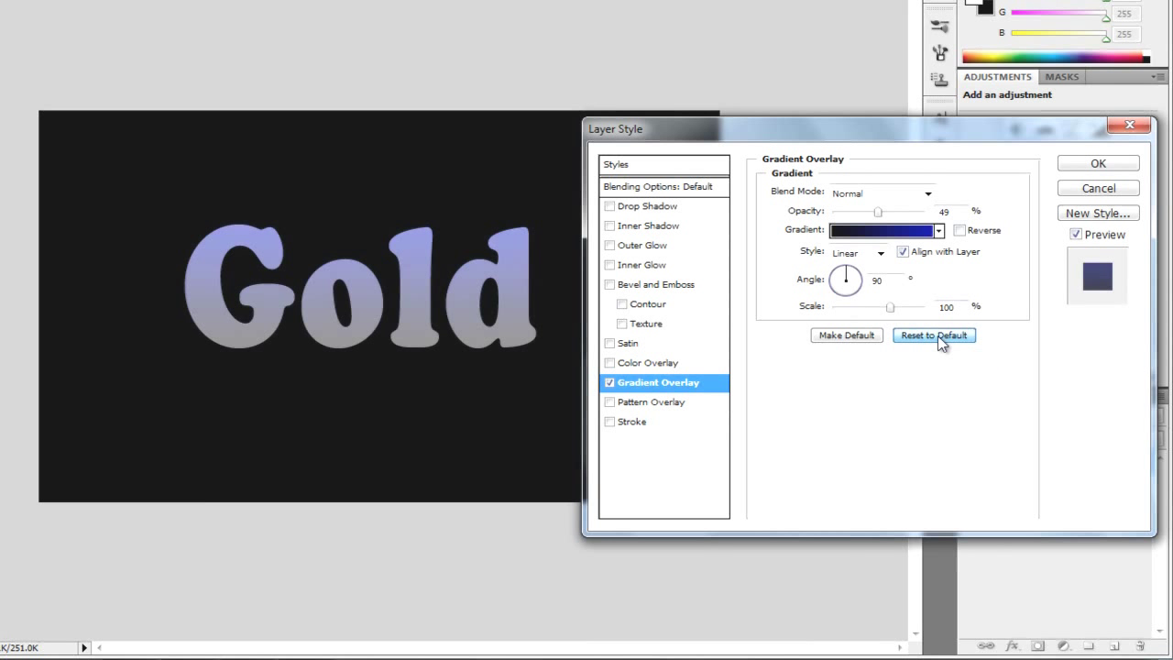
left_click_drag(877, 211, 925, 212)
Try the Black, White gradient preset, then discard the layer style changes.
left_click(914, 231)
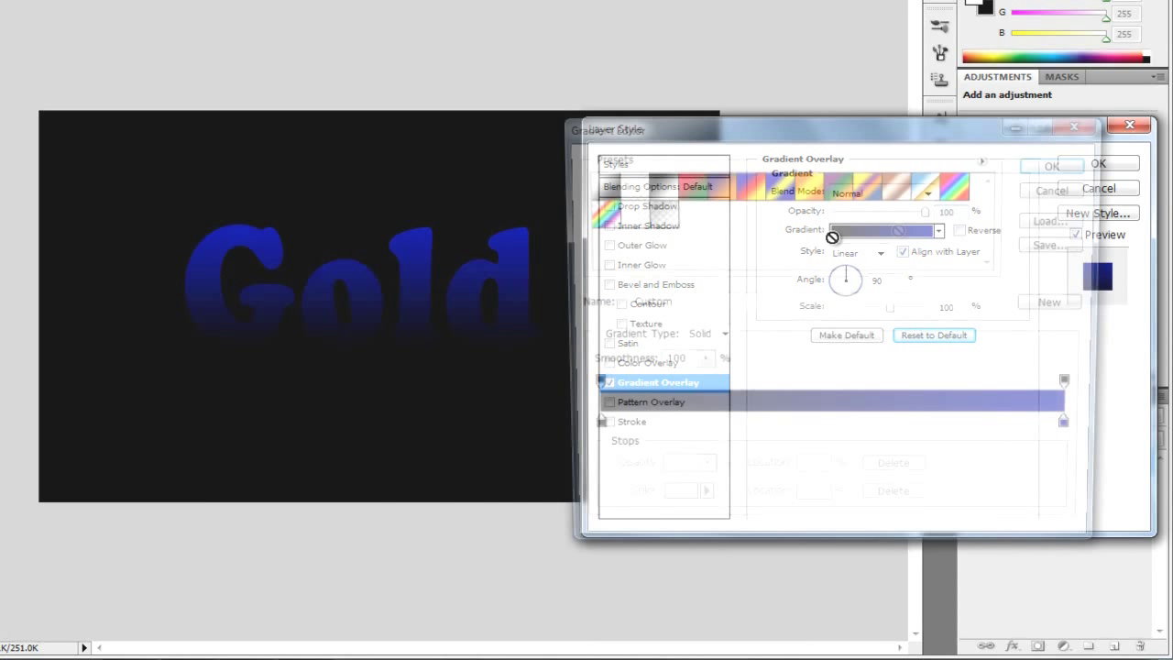
left_click(652, 186)
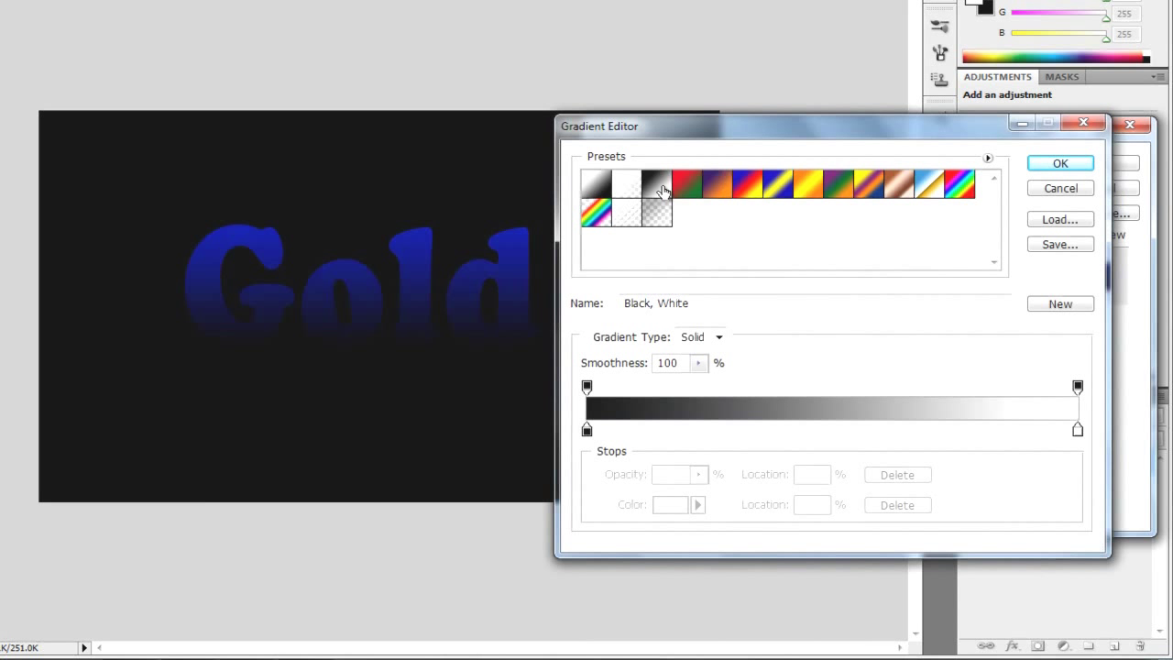
double_click(663, 190)
left_click(688, 184)
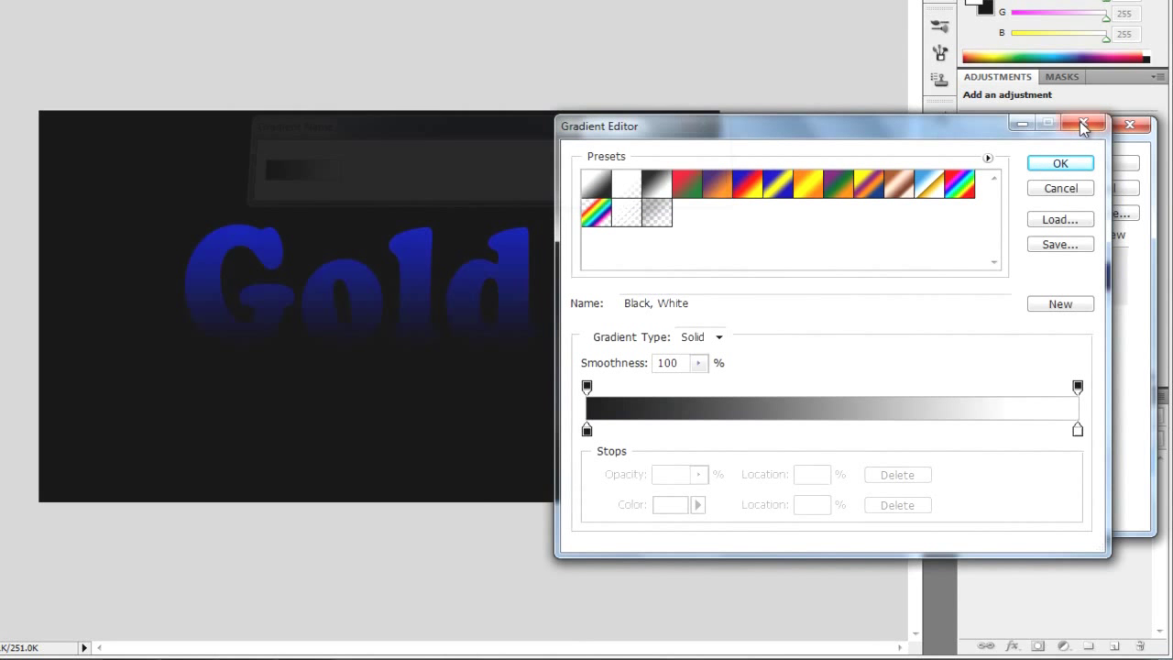
left_click(1082, 122)
left_click(609, 382)
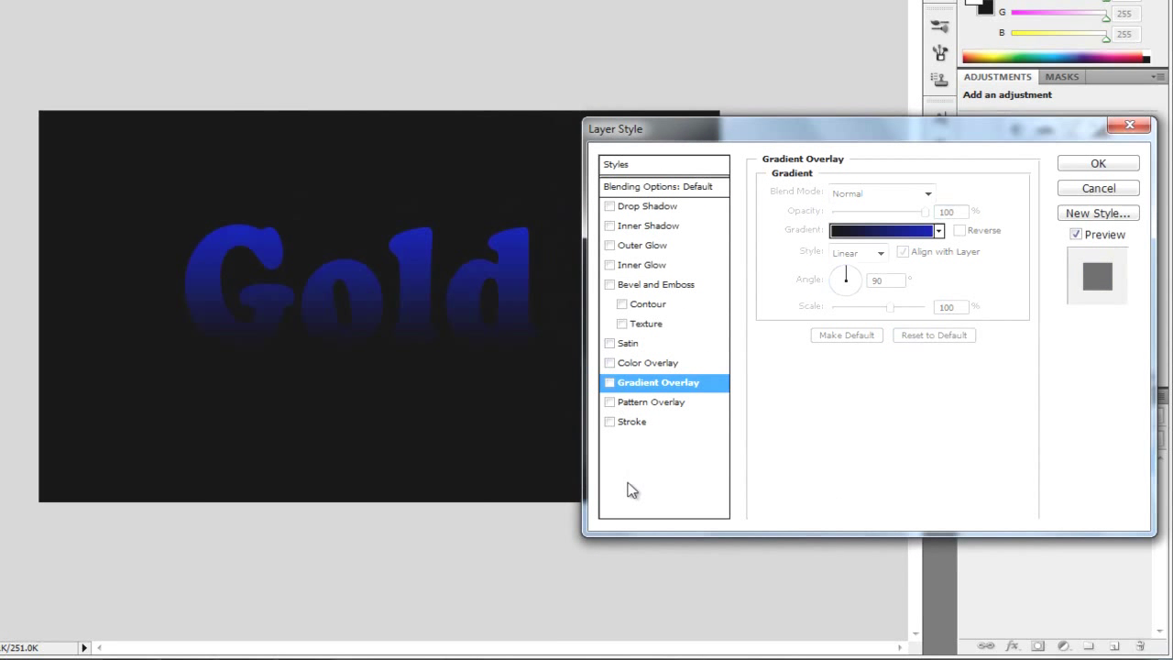
left_click(640, 378)
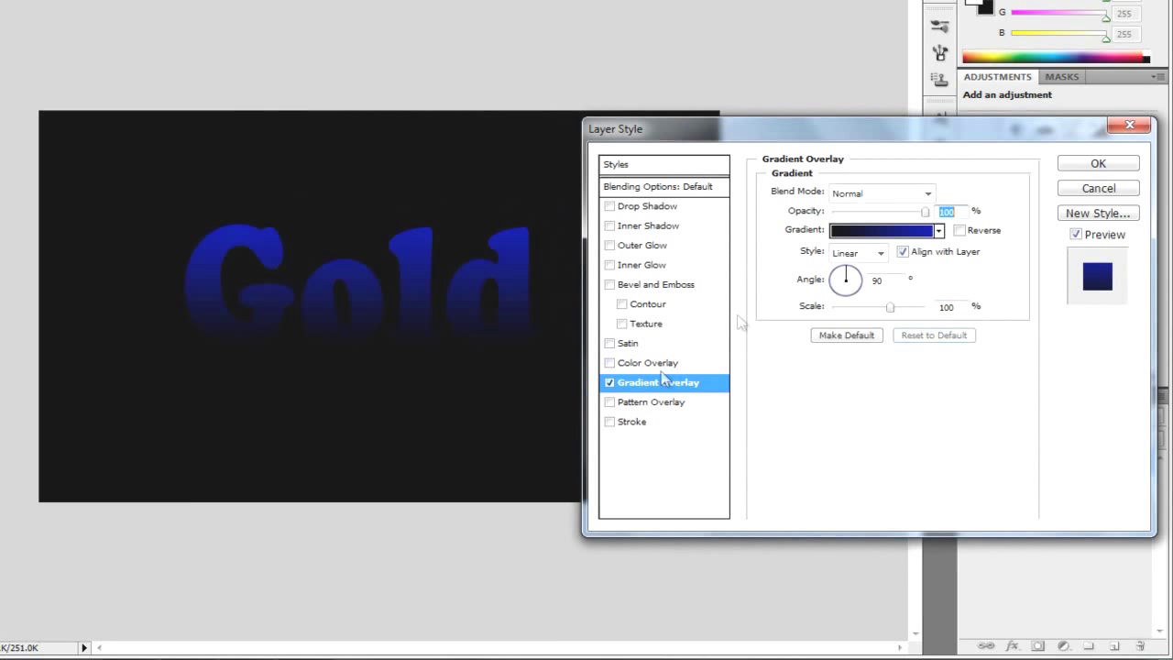
left_click(909, 234)
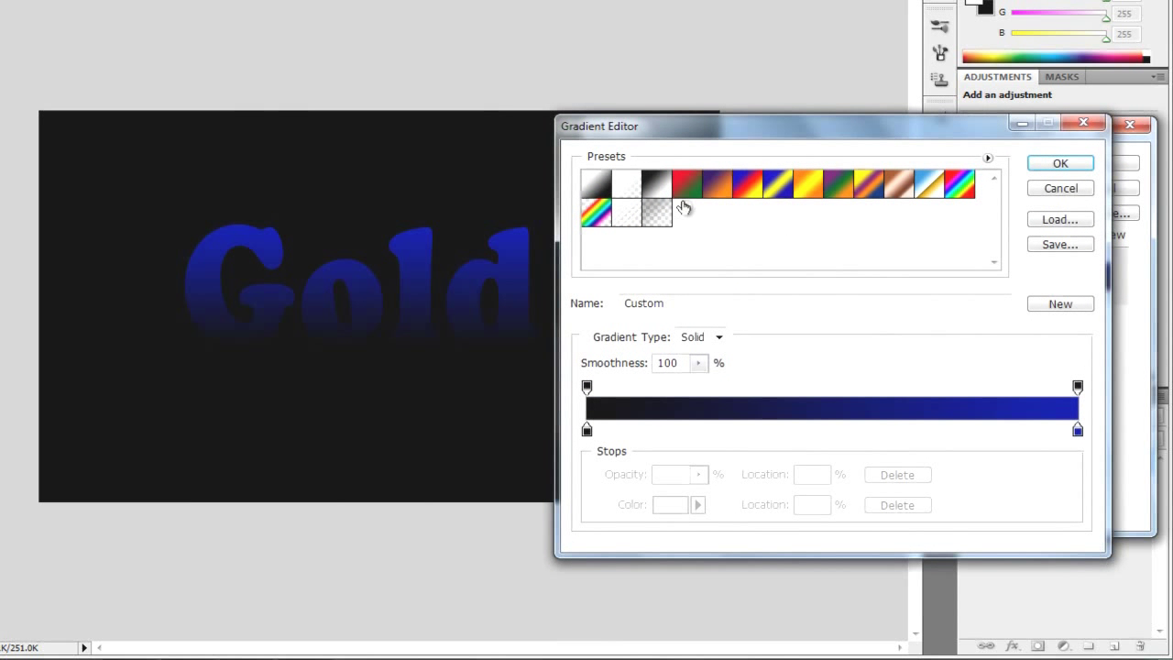
left_click(663, 195)
left_click(1083, 123)
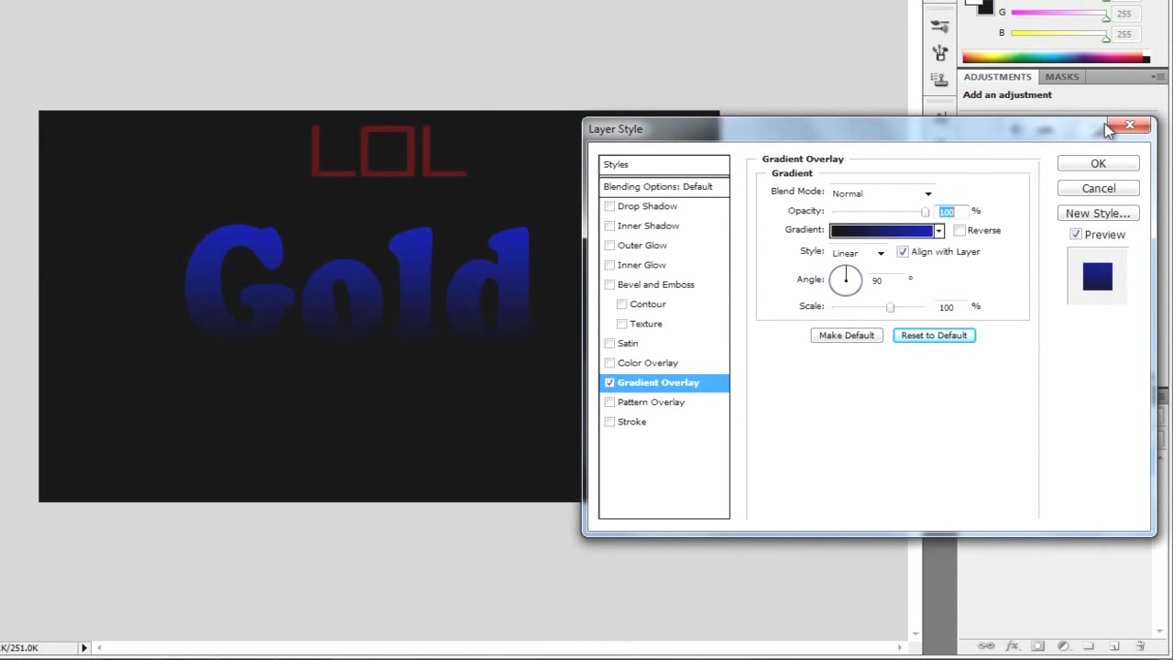
key("Escape")
Re-add a 100% opacity Gradient Overlay to Gold using the Black, White preset.
left_click(1042, 467)
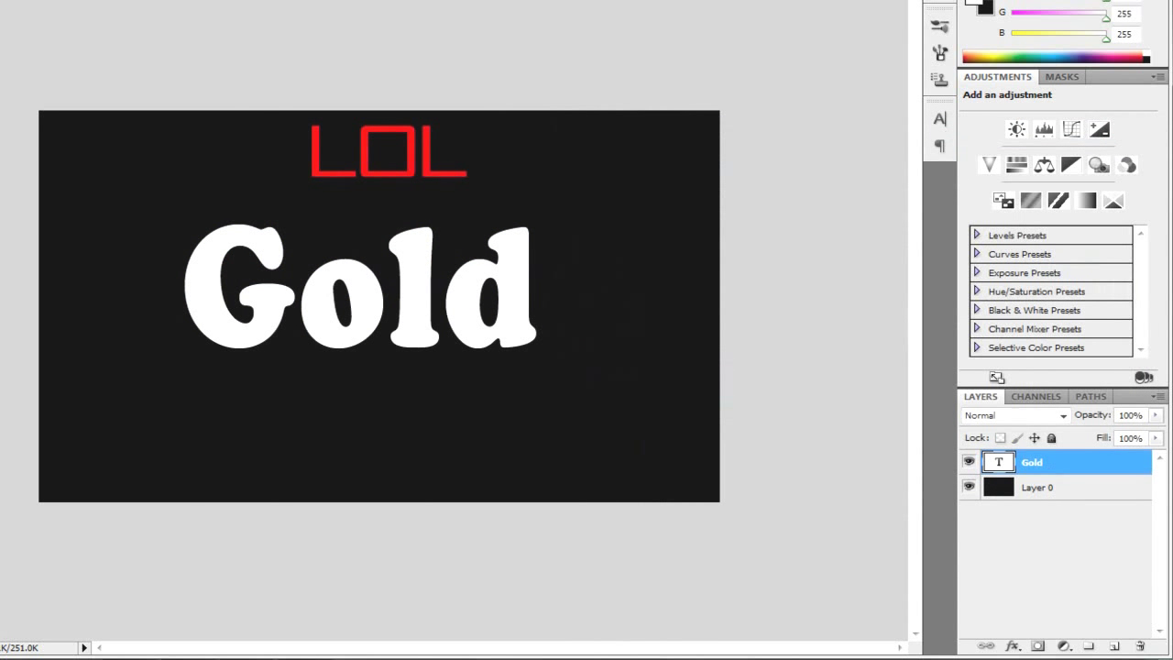
left_click(1012, 647)
left_click(1008, 591)
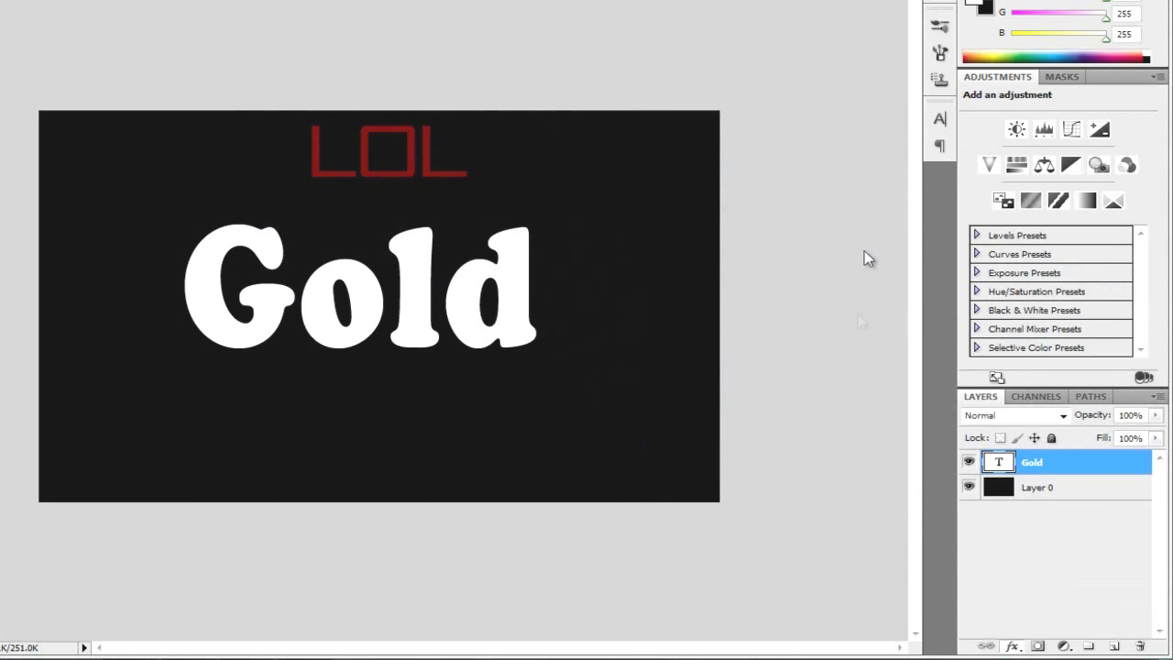
left_click_drag(876, 212, 975, 217)
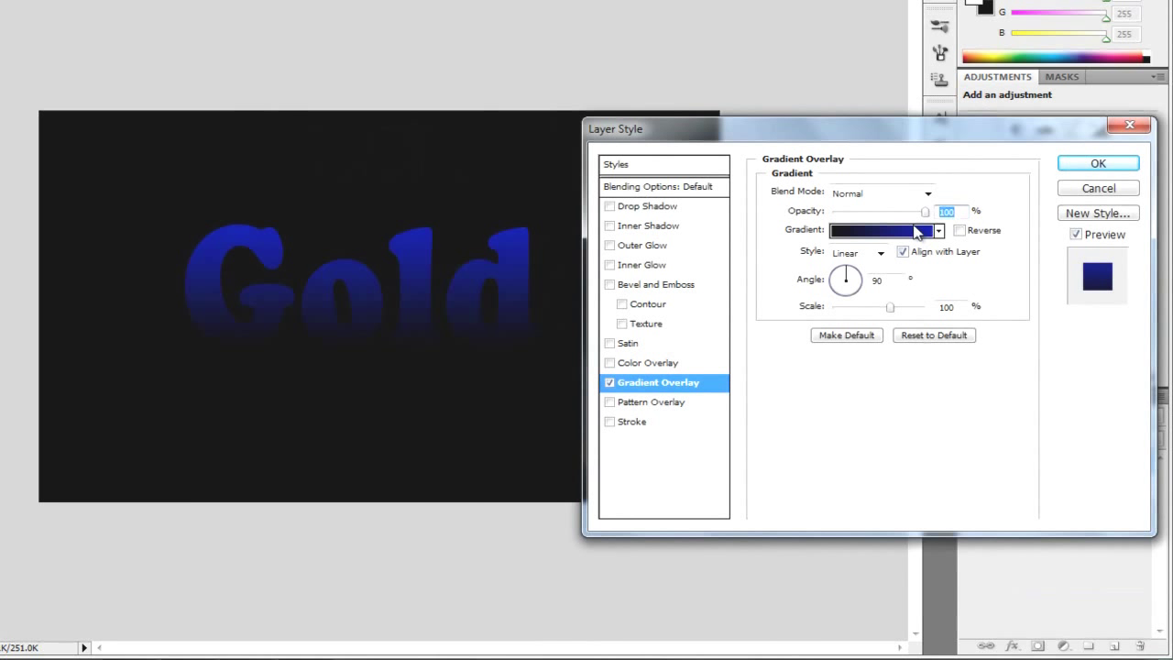
left_click(912, 229)
left_click(657, 187)
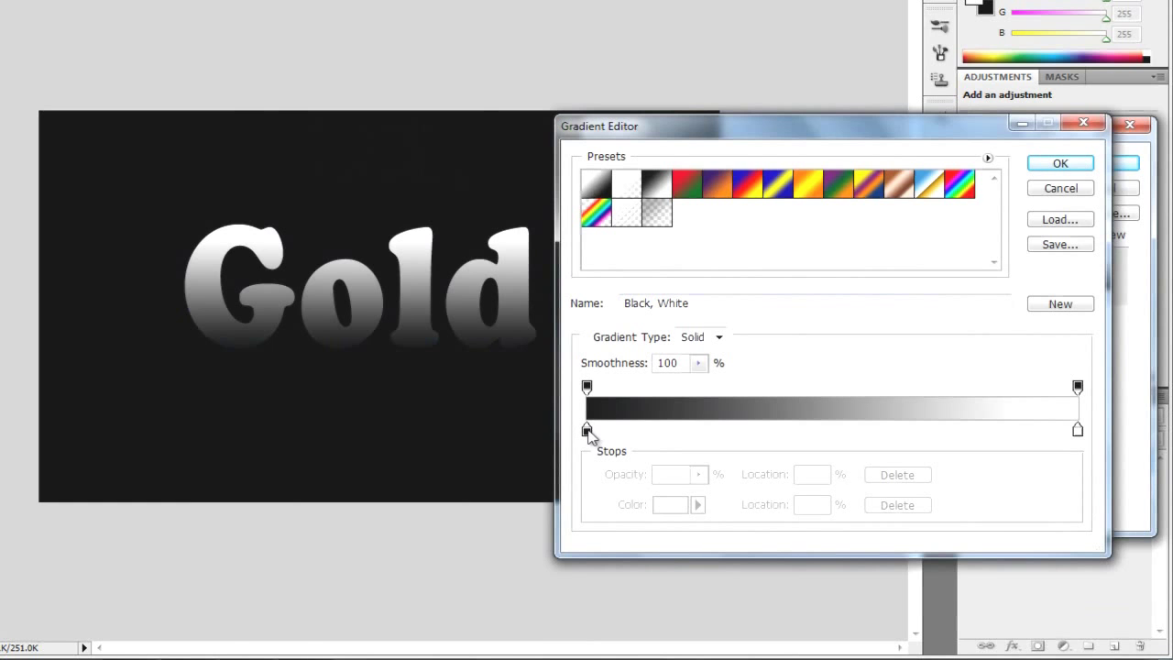
Set the left gradient stop to ff9000 and add a fff600 stop at 36%.
double_click(588, 430)
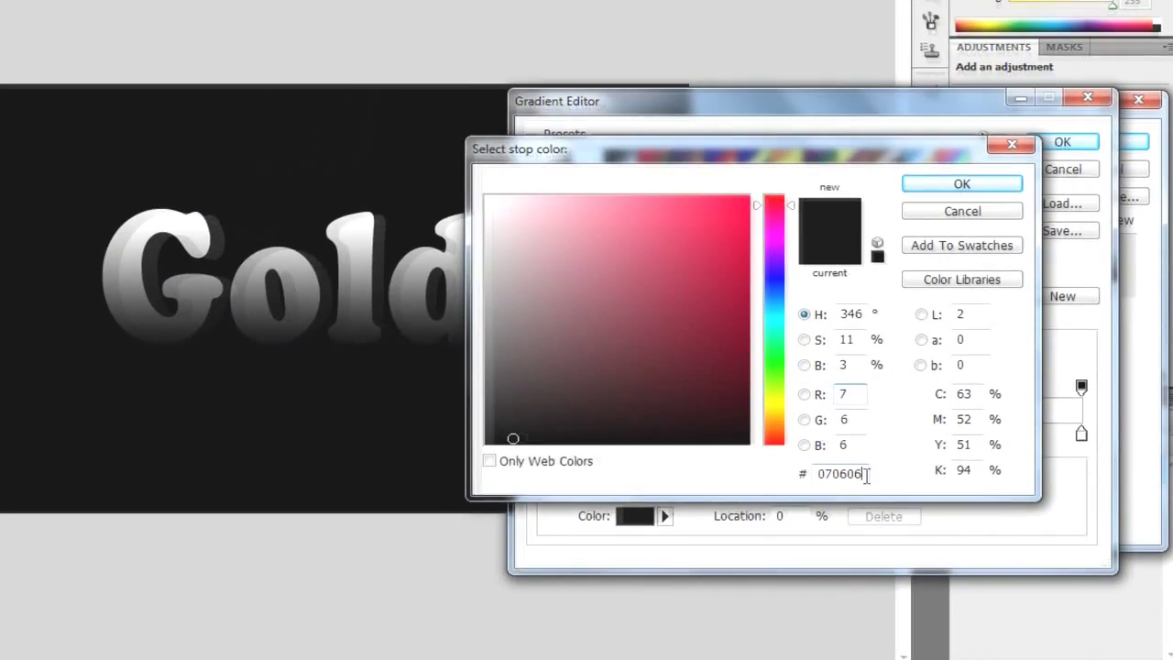
left_click_drag(866, 474, 748, 487)
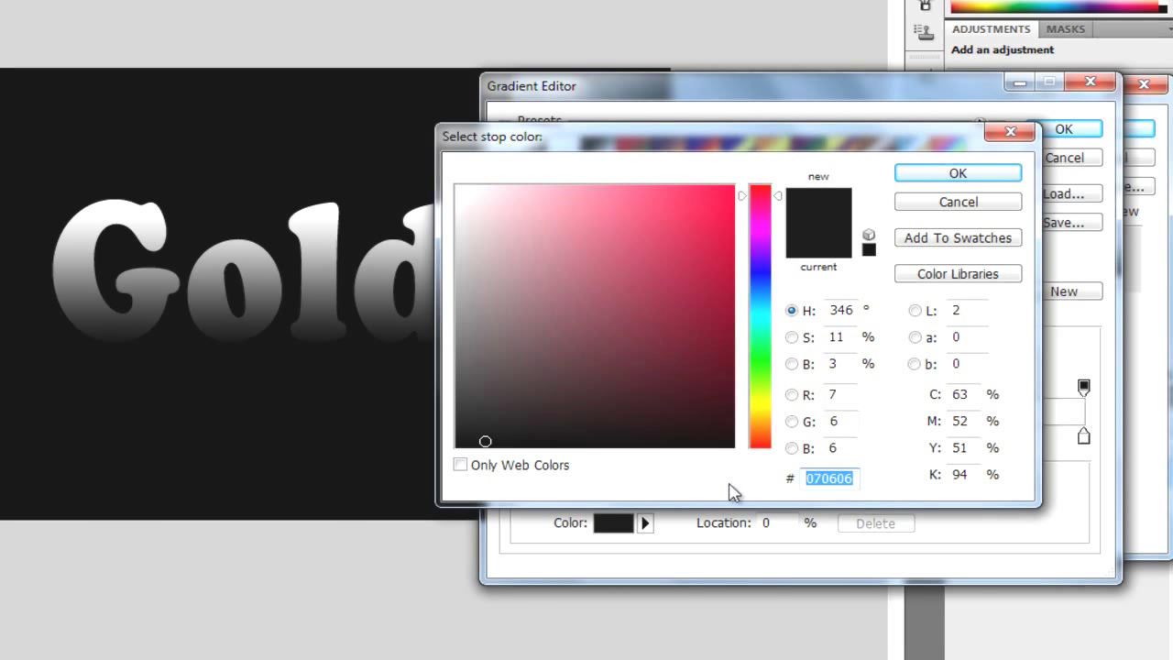
type("f")
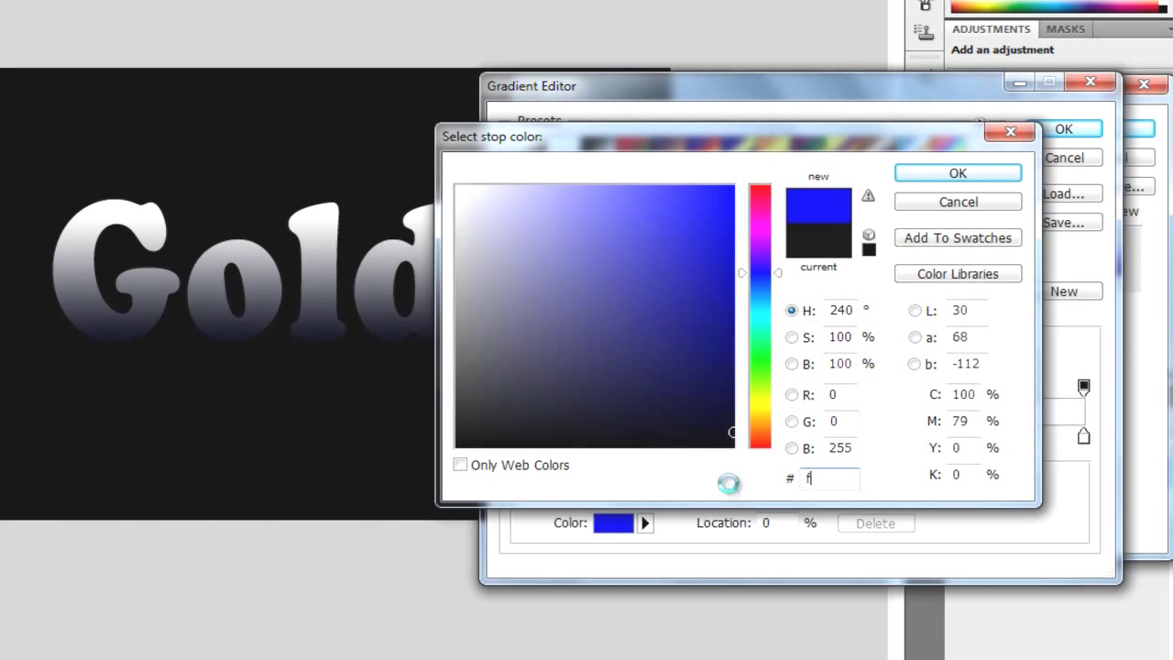
type("f9000")
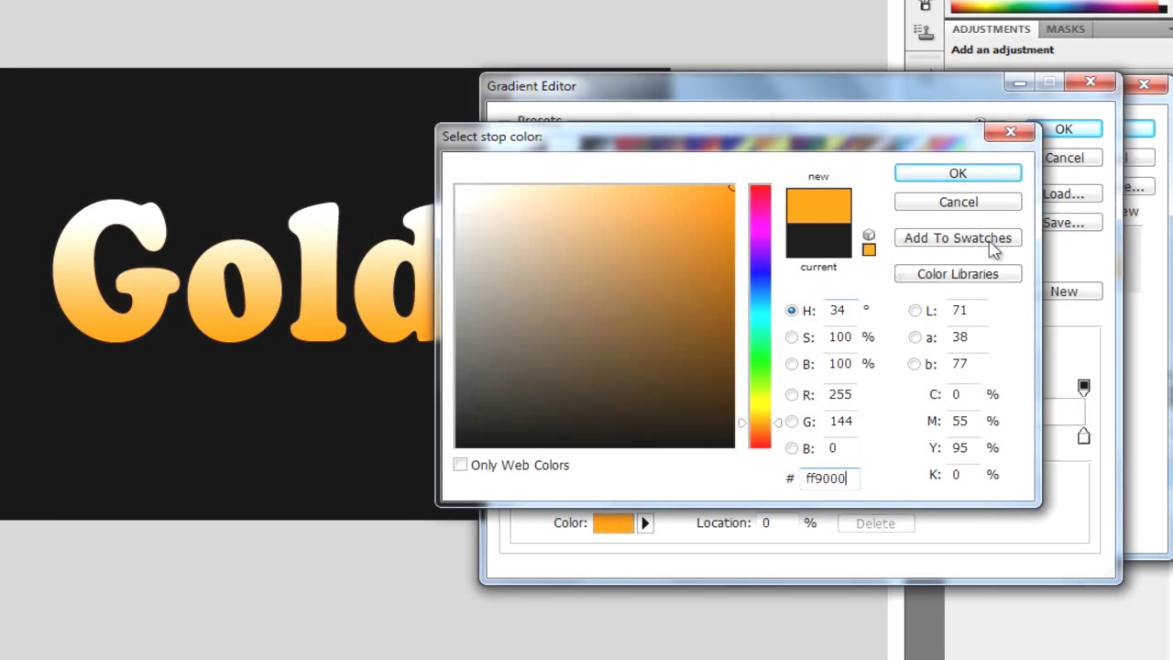
left_click(912, 176)
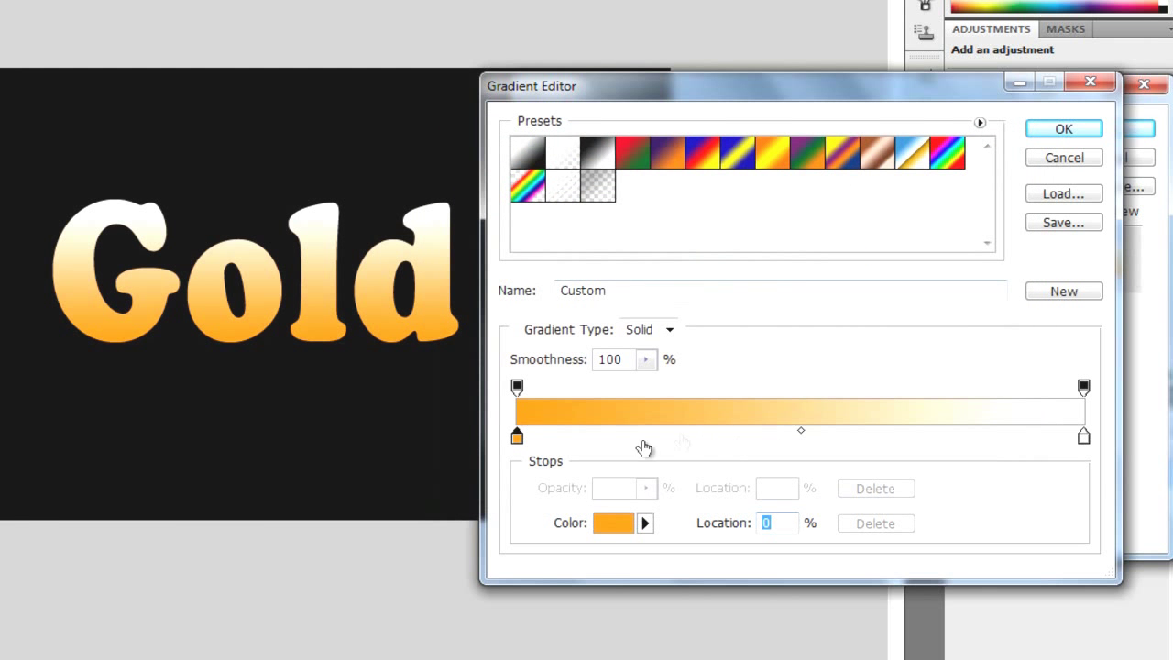
double_click(722, 438)
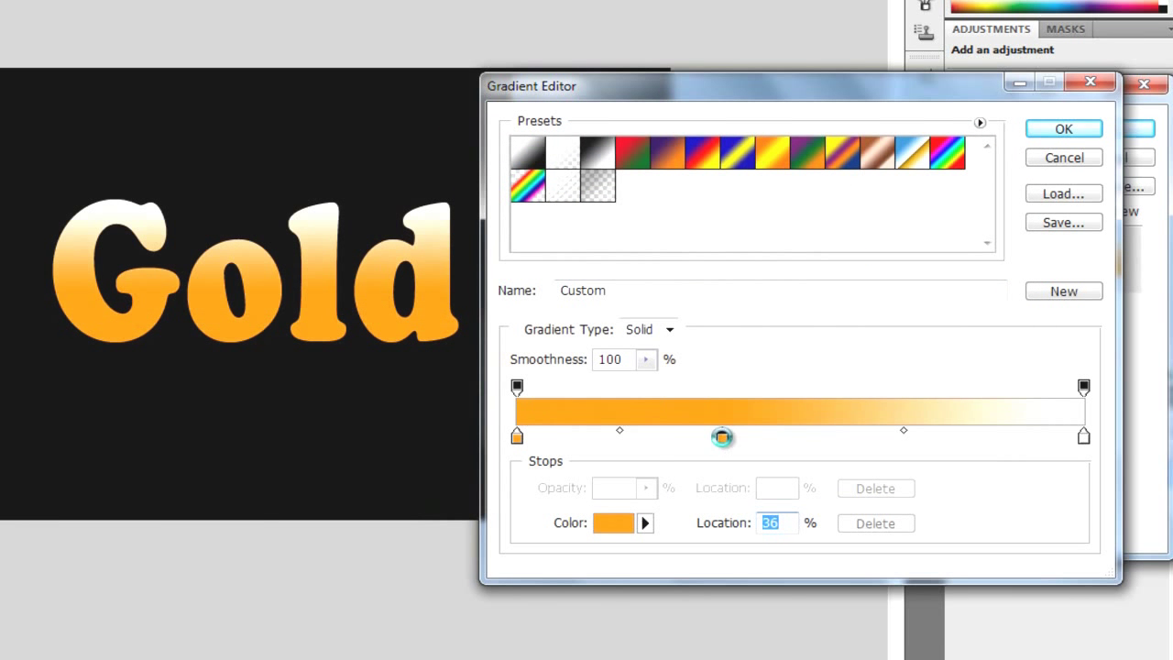
left_click_drag(854, 477, 766, 486)
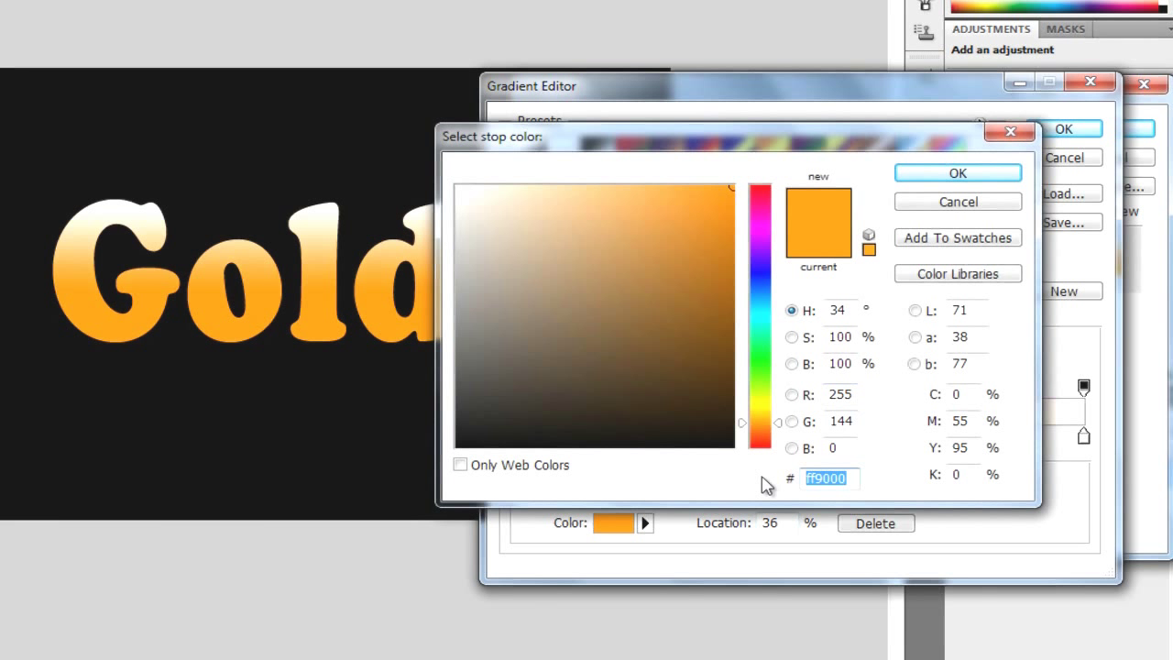
type("ff")
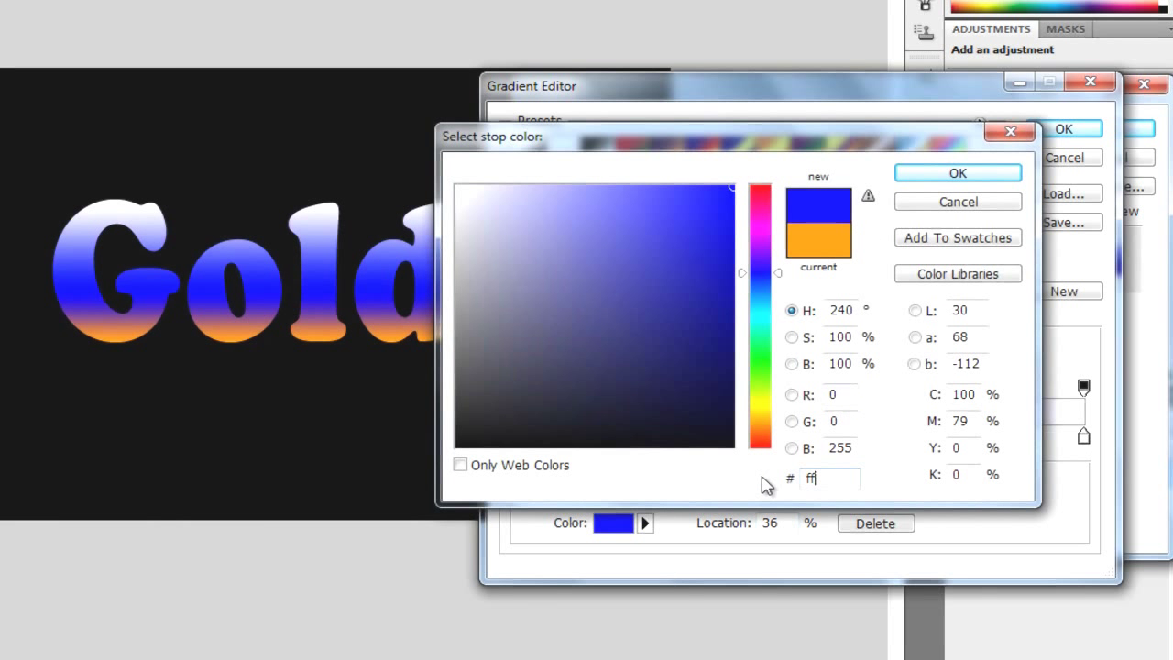
type("f600")
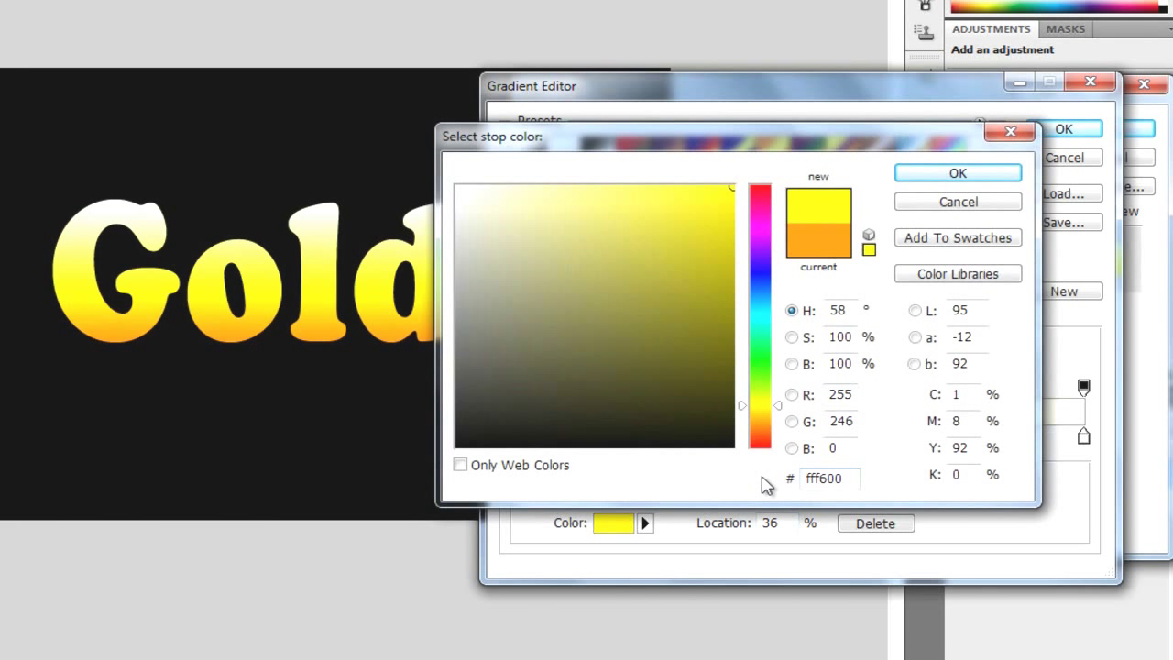
left_click(979, 176)
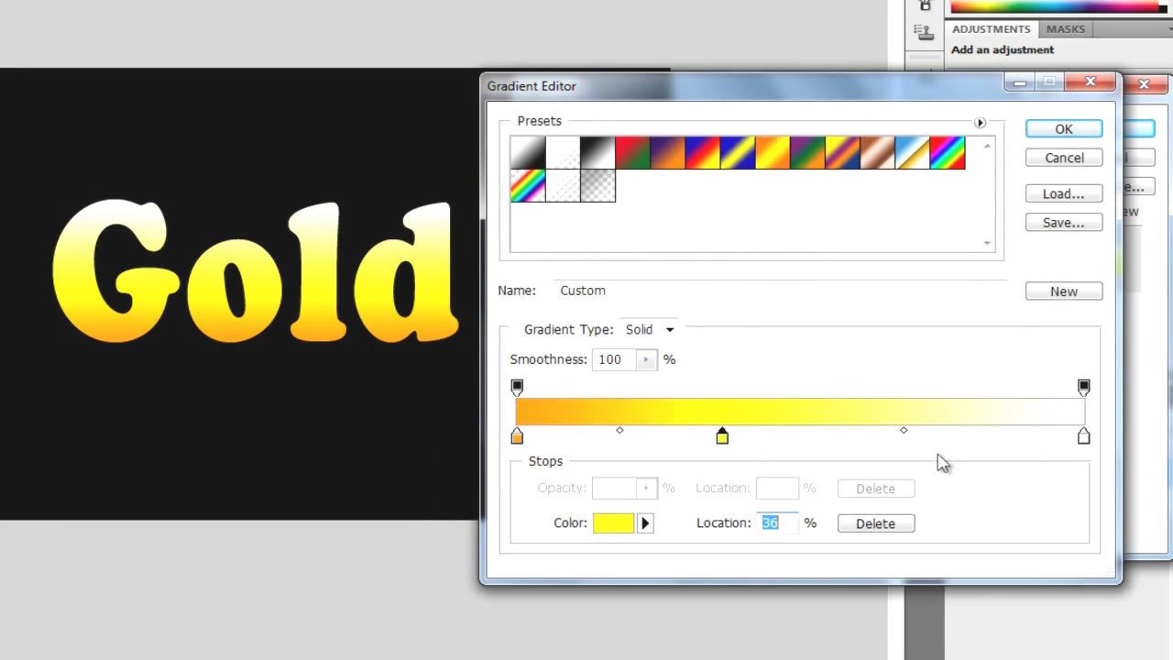
Add an ffa200 stop at 69% and set the right end stop to fcff00.
left_click(910, 438)
double_click(909, 438)
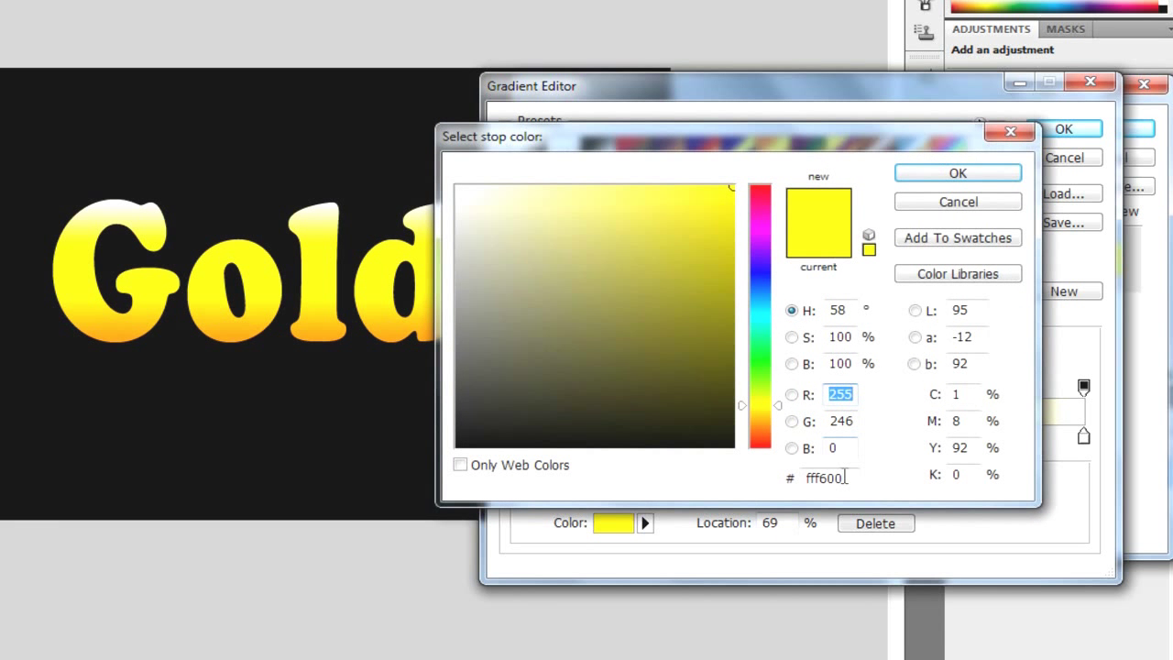
type("ff")
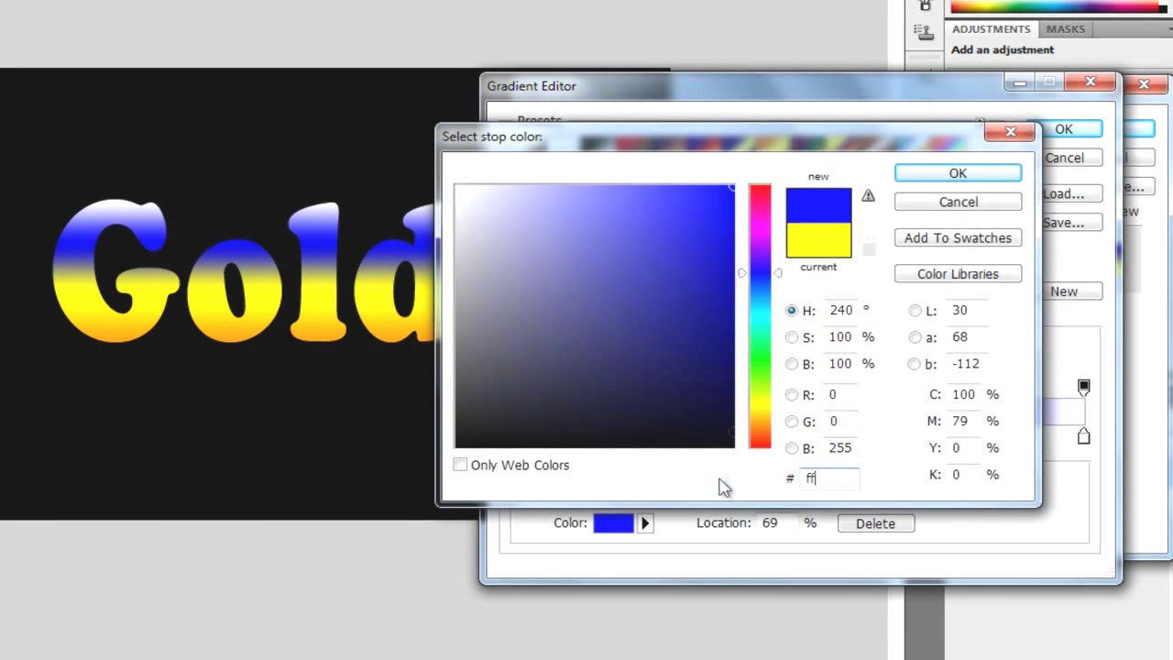
type("a200")
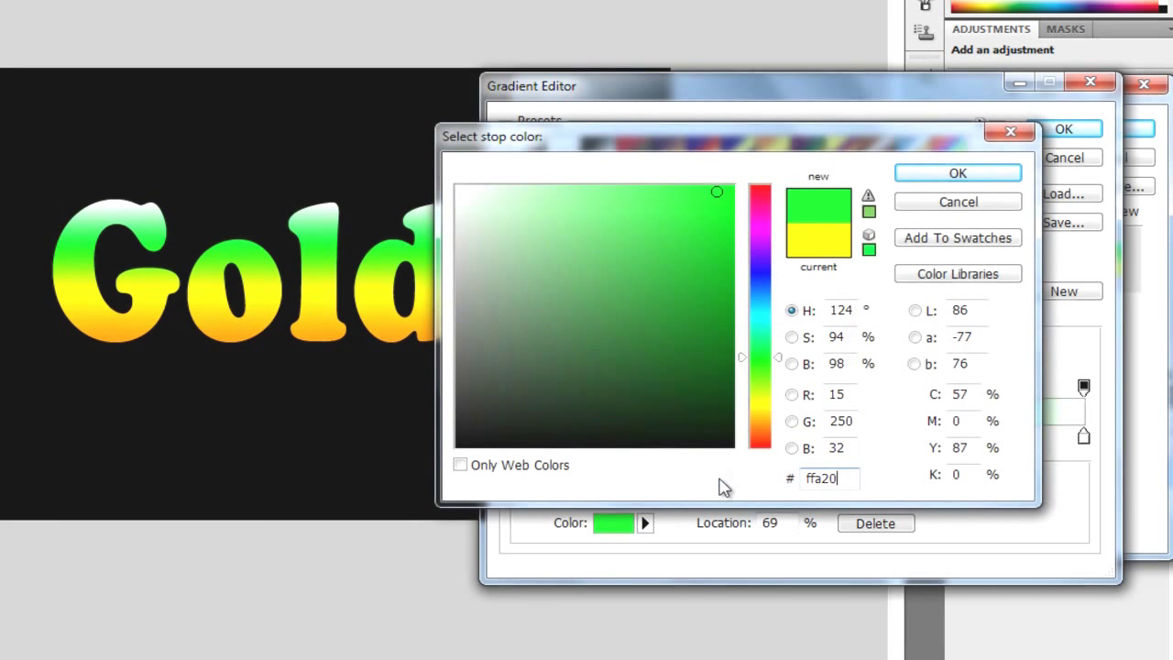
left_click(954, 174)
double_click(1084, 437)
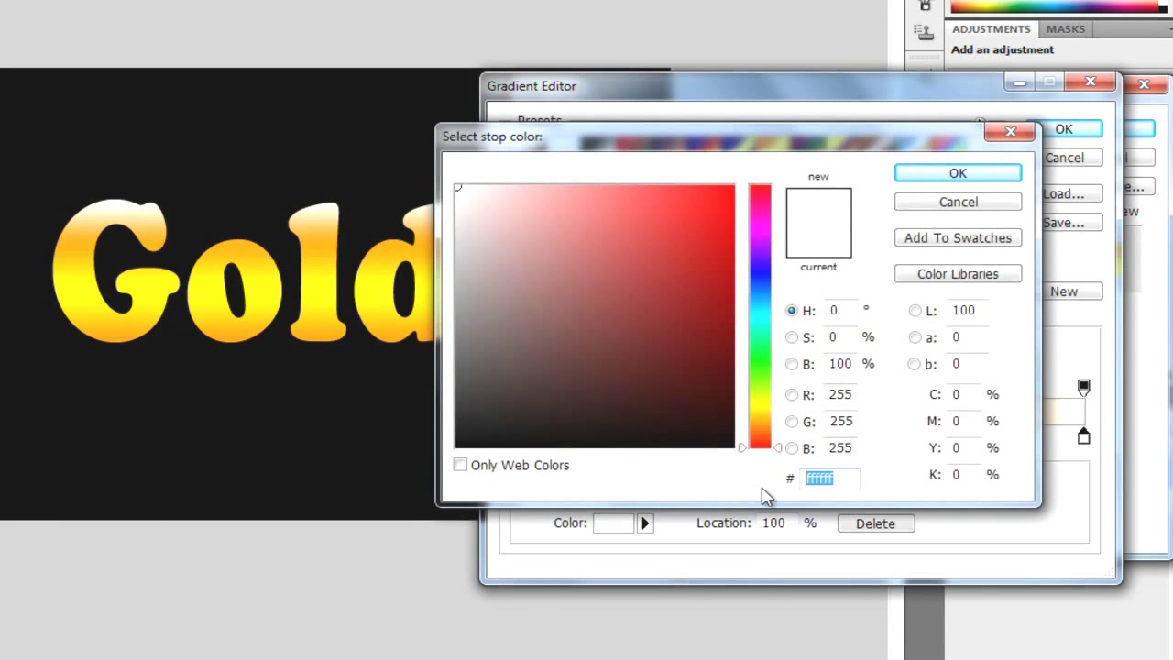
type("f")
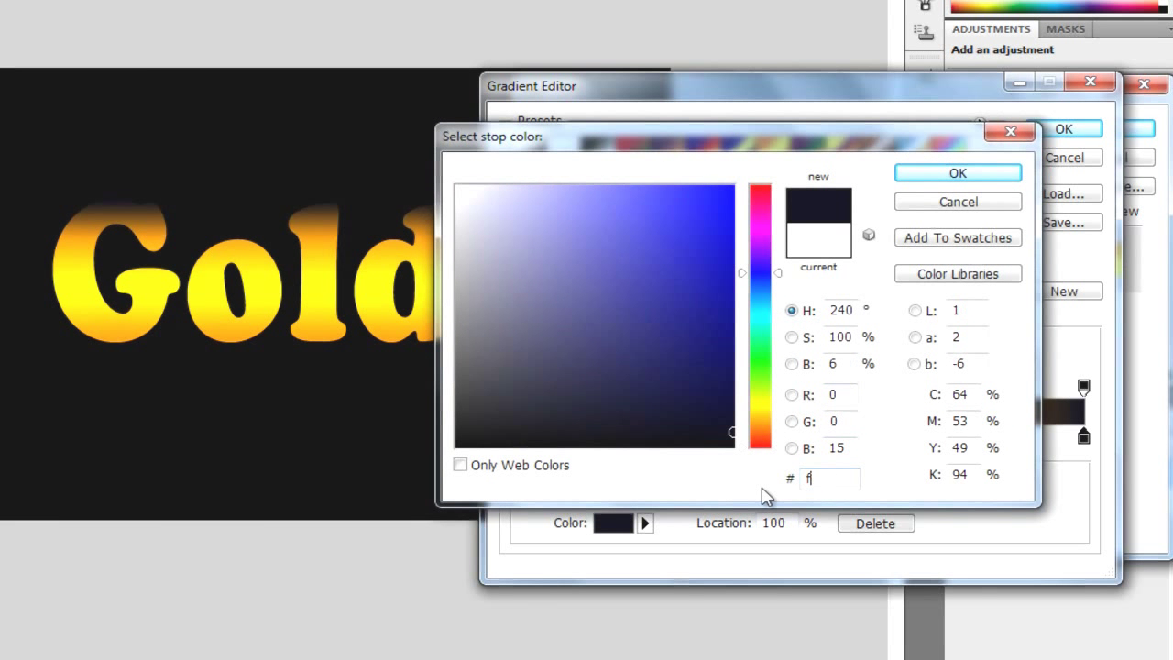
type("cff00")
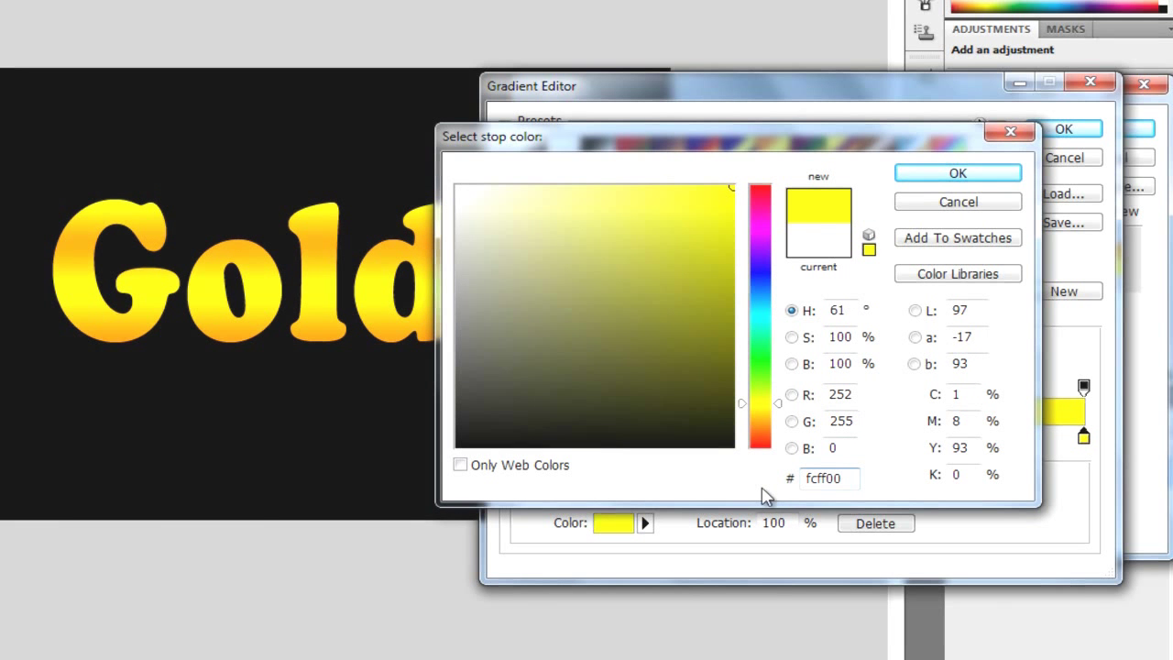
left_click(929, 176)
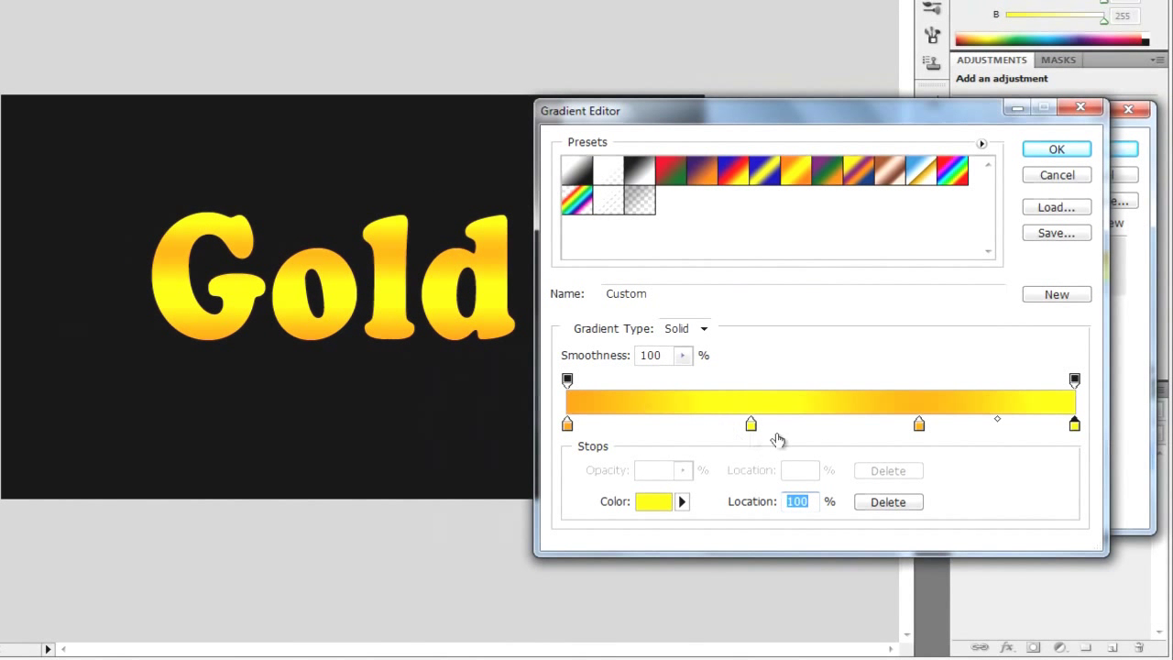
Keep the 69% stop at saturated orange ffa200 and apply the gold gradient.
left_click(918, 427)
double_click(919, 426)
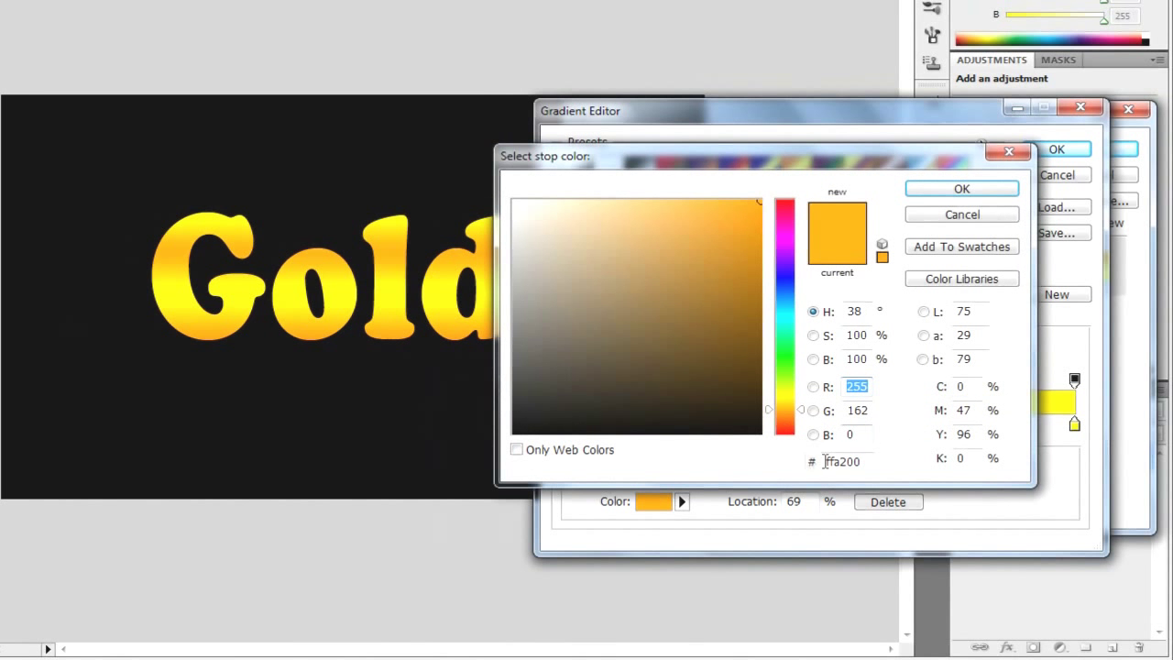
left_click(700, 199)
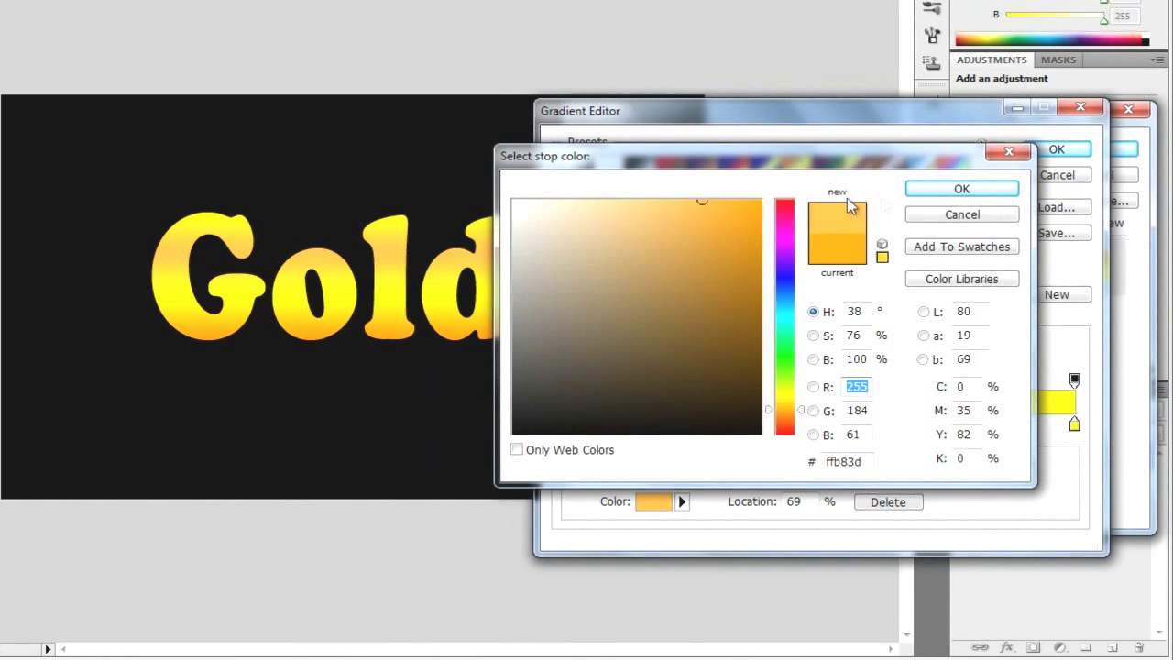
left_click_drag(732, 201, 760, 200)
left_click(952, 190)
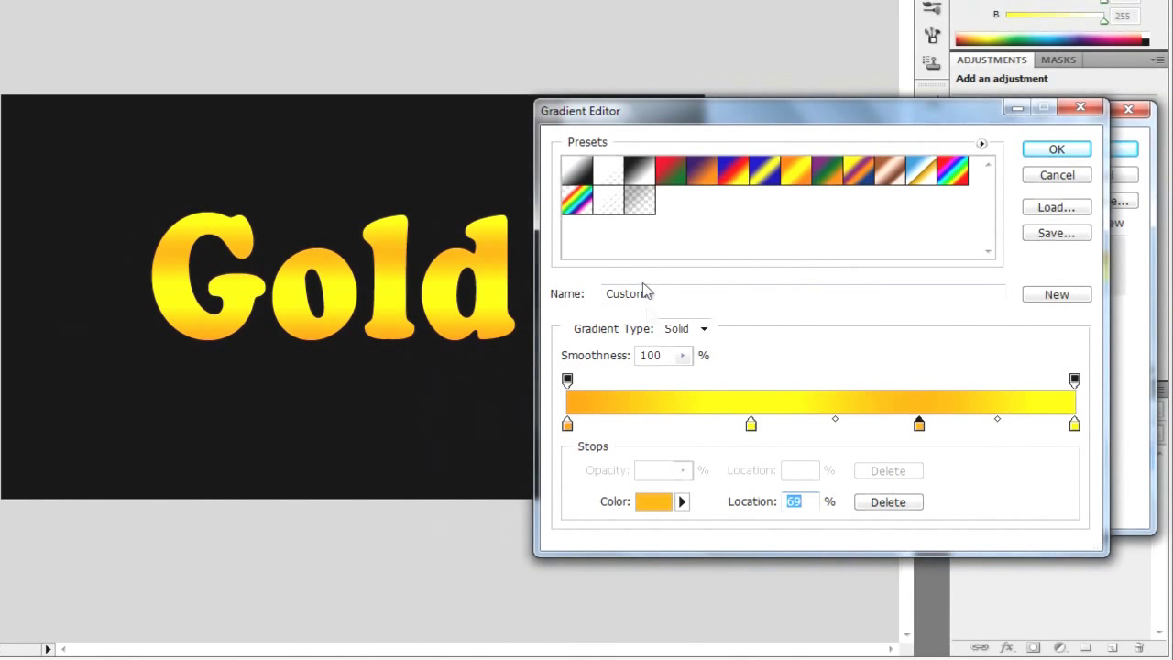
left_click(1042, 151)
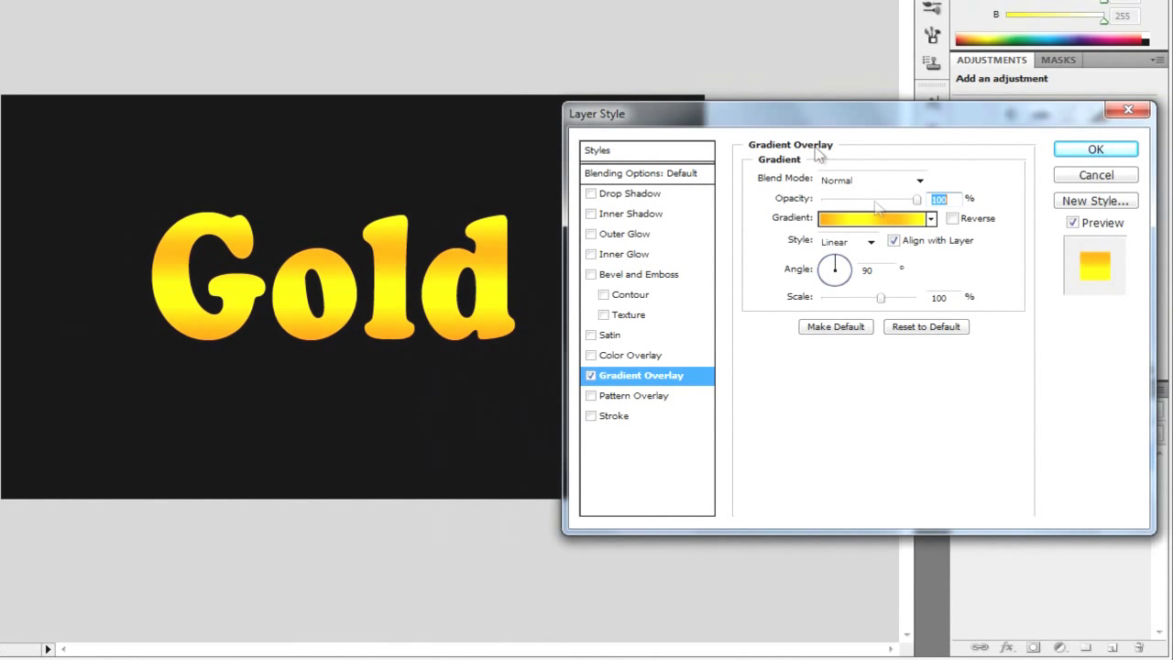
Enable Bevel and Emboss on Gold with a 110° shading angle and 26° altitude.
left_click(590, 275)
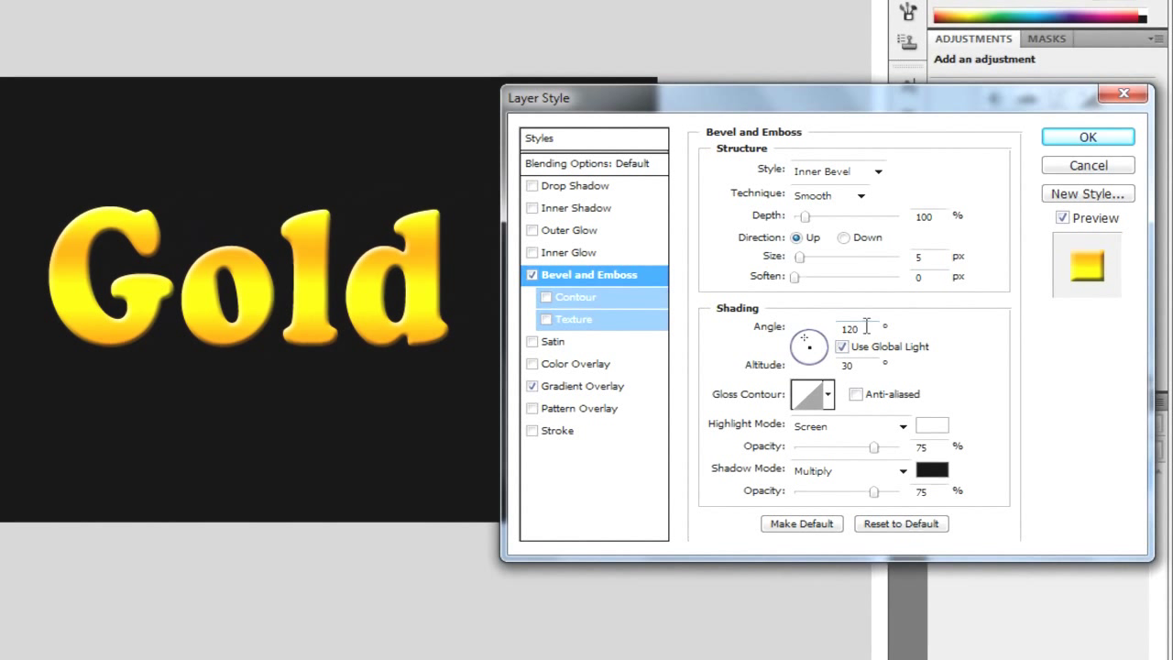
type("10")
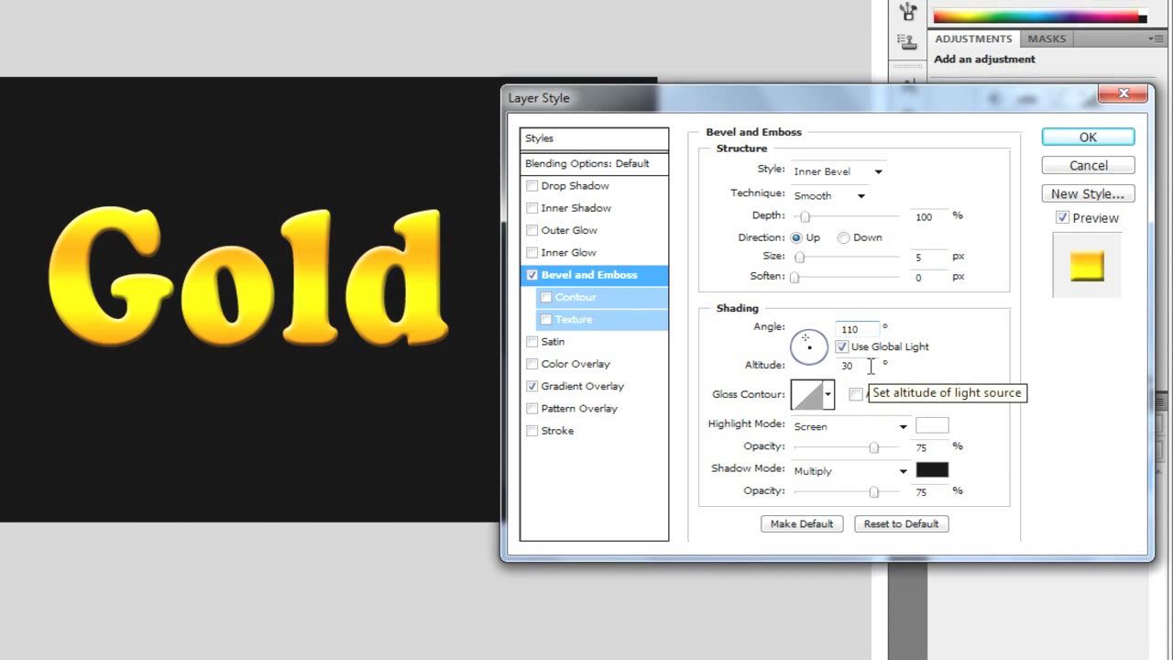
double_click(870, 367)
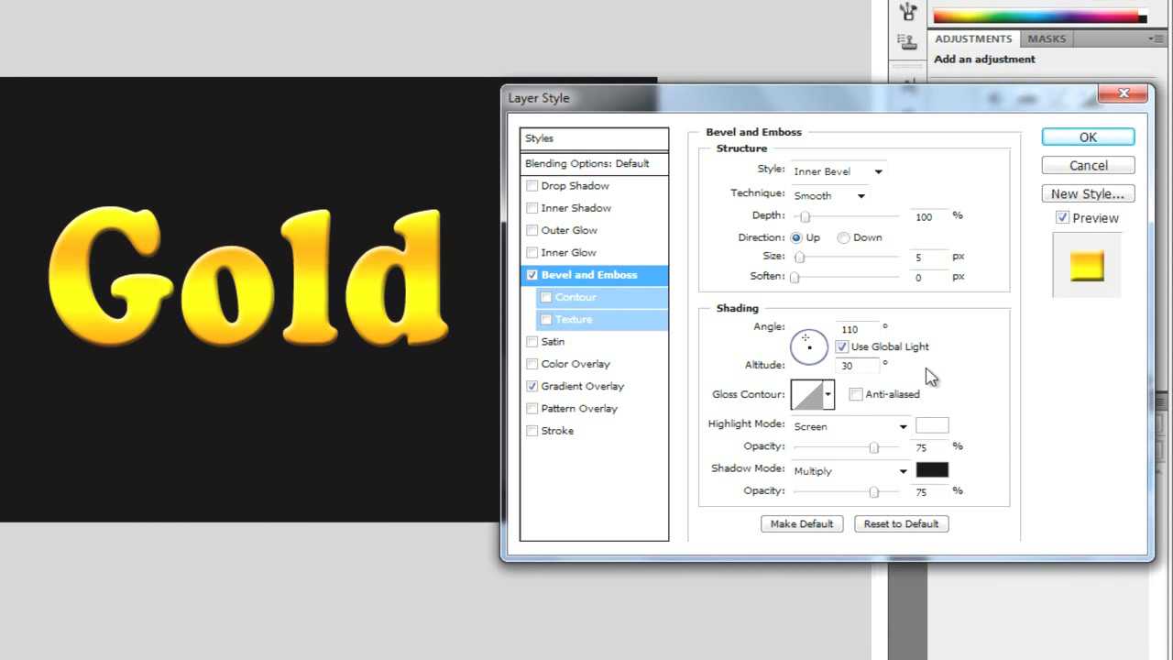
type("26")
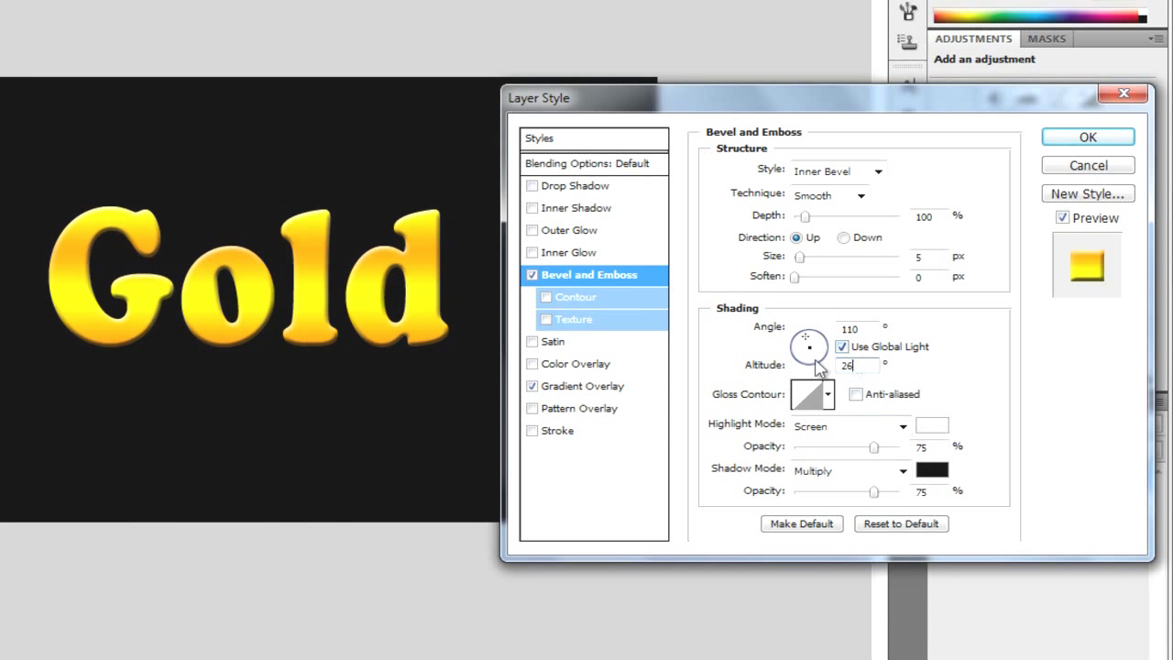
Preview Inner Glow but leave it off, and add an Inner Shadow with distance 2 and size 2.
left_click(540, 253)
left_click(531, 253)
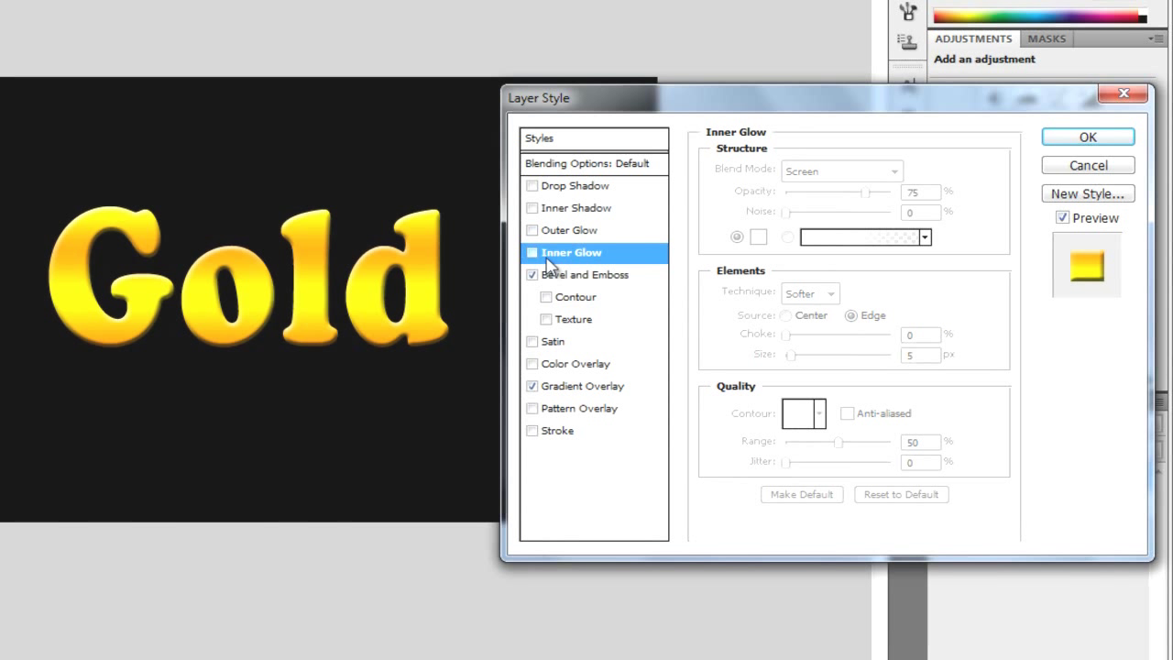
left_click(531, 253)
left_click(532, 253)
left_click(558, 210)
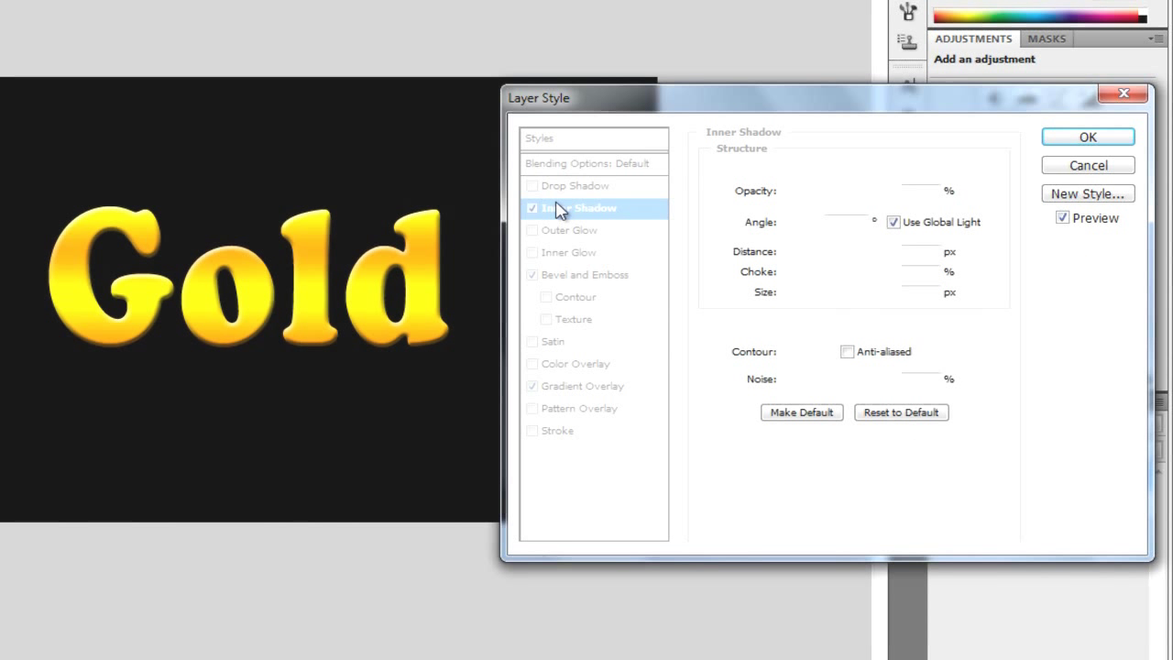
double_click(926, 258)
type("2")
double_click(911, 293)
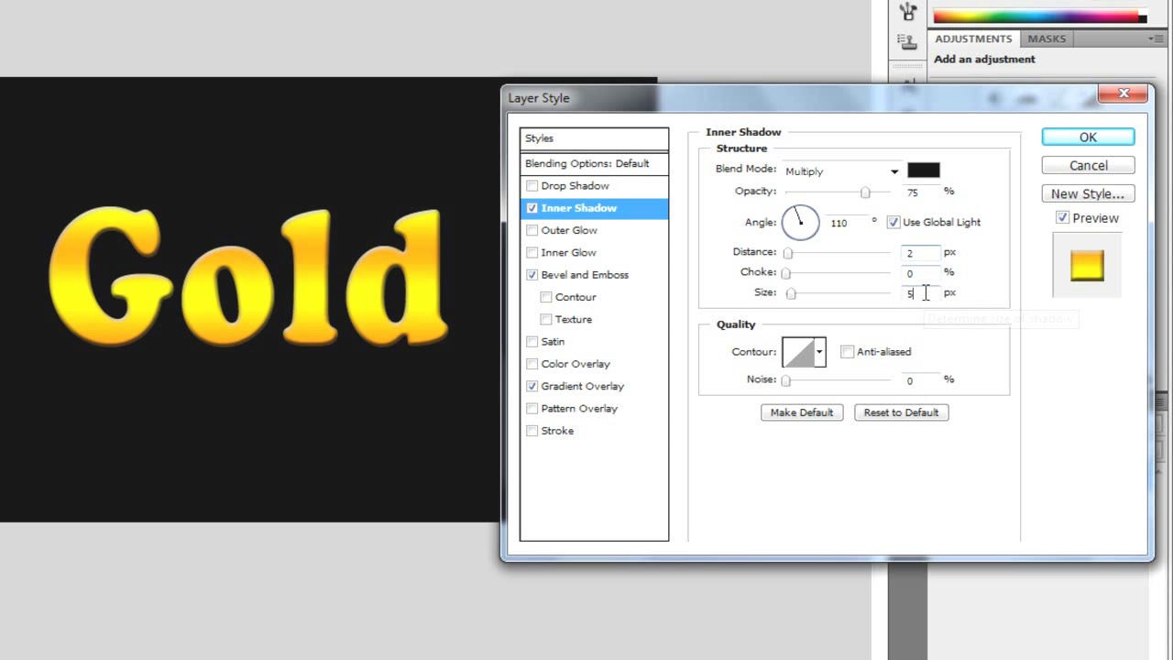
type("2")
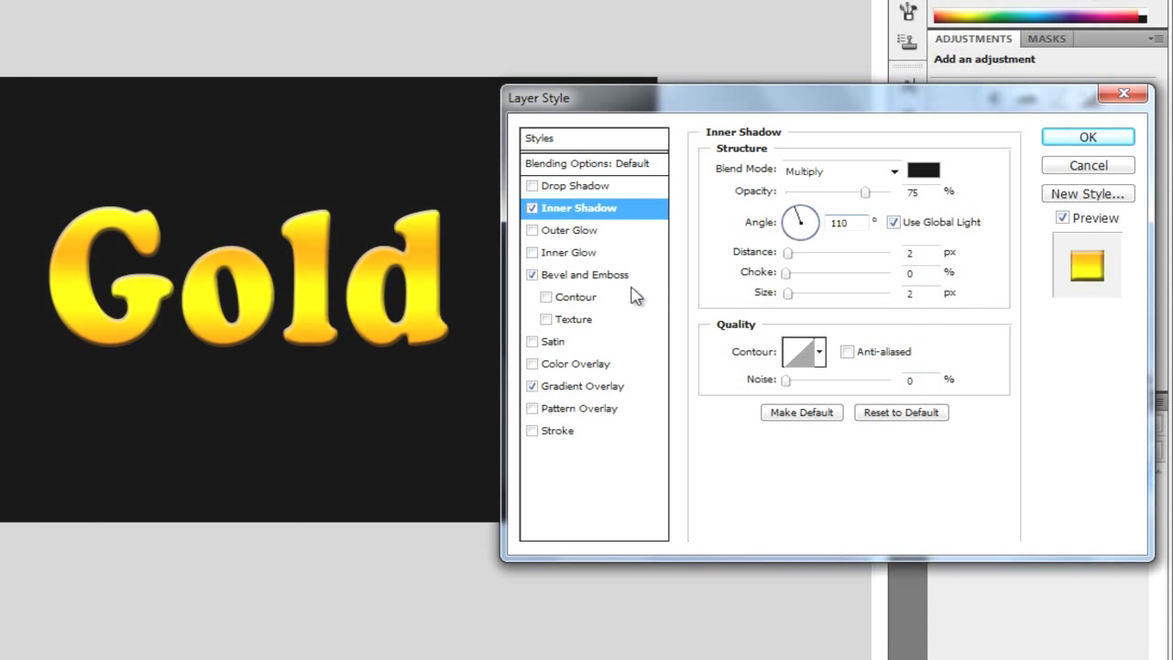
Add a 1 px Outer Glow and apply the layer style.
left_click(532, 230)
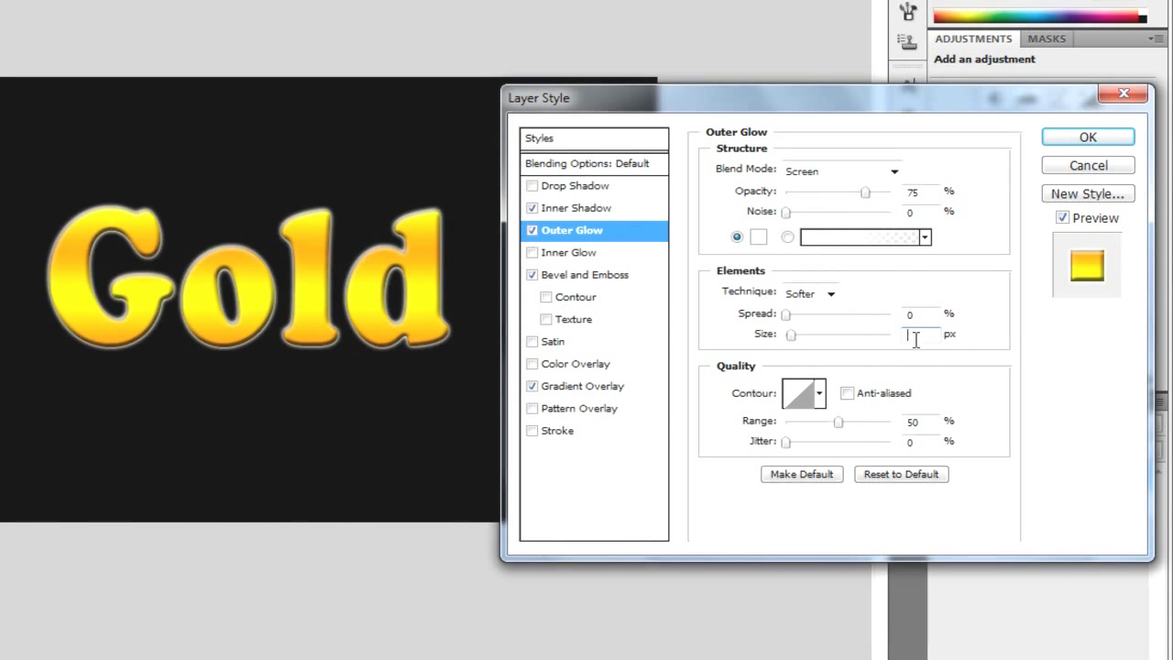
type("1")
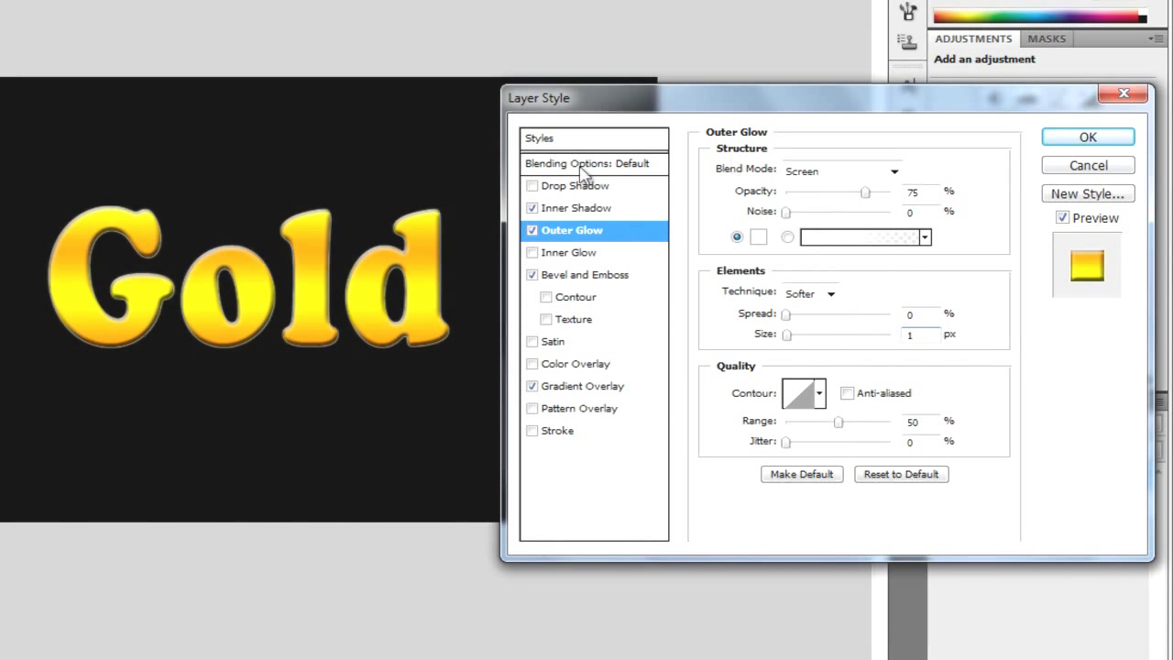
key("Up")
key("Up")
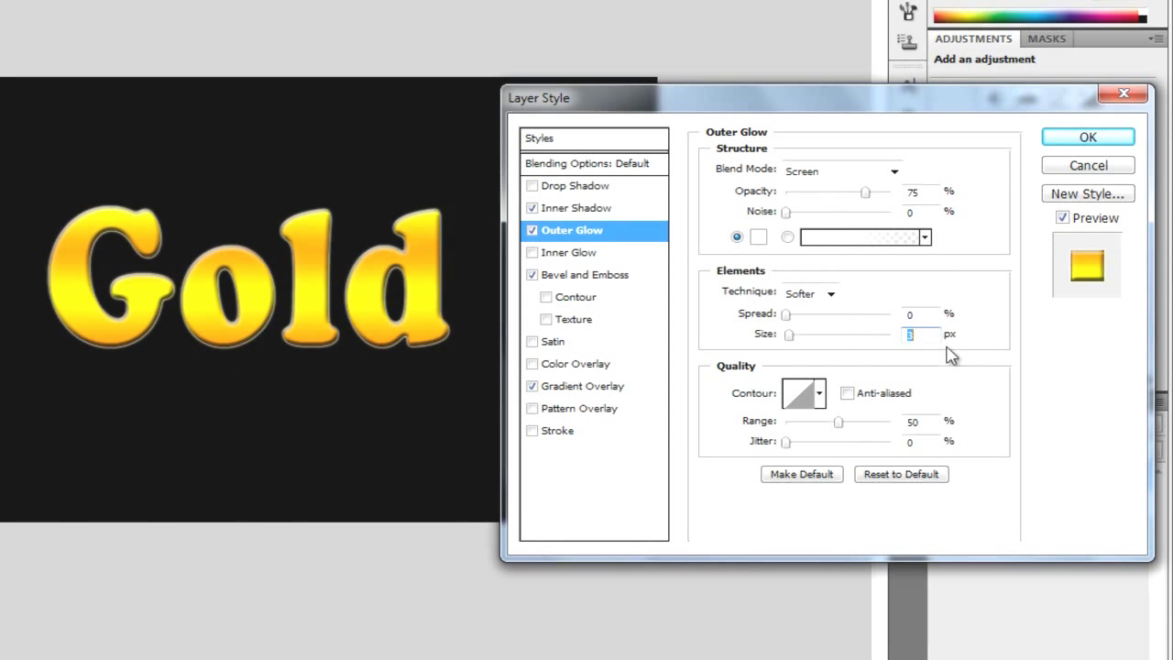
type("1")
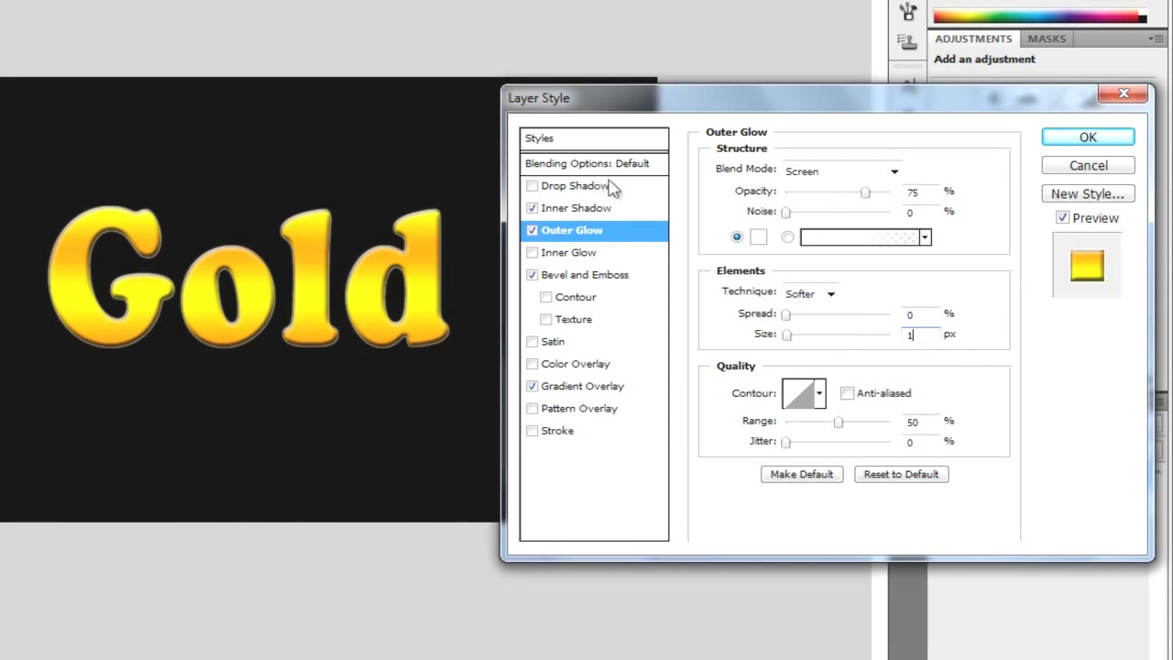
left_click(1088, 141)
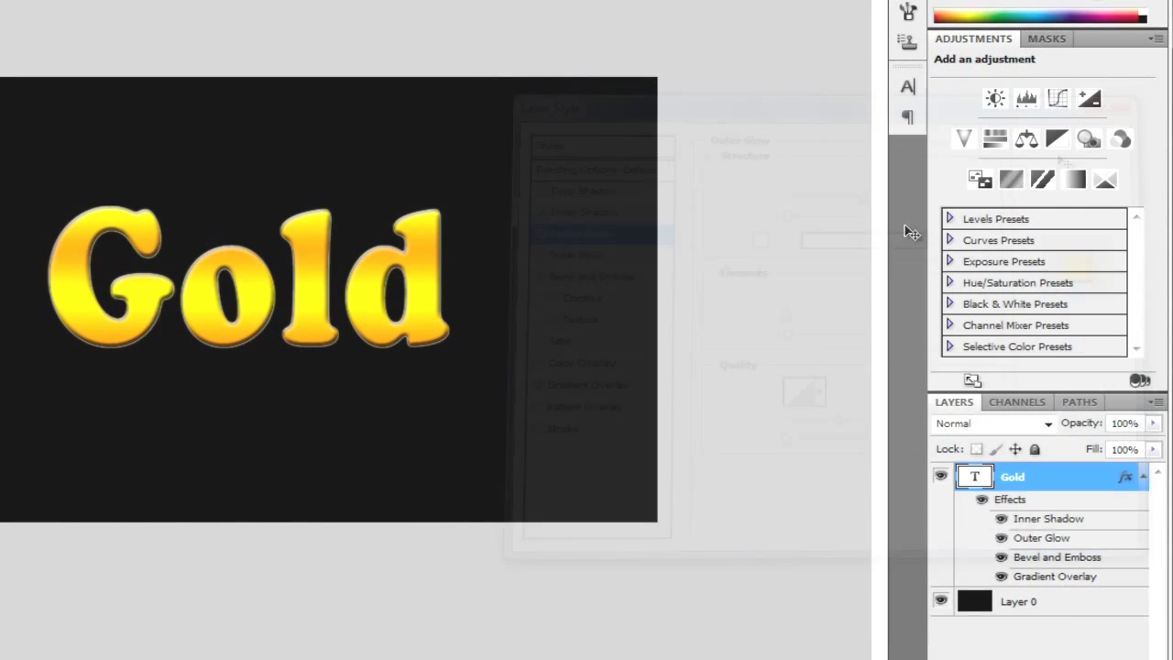
Select the Gold letters and change their font to Franklin Gothic Book.
left_click(1070, 636)
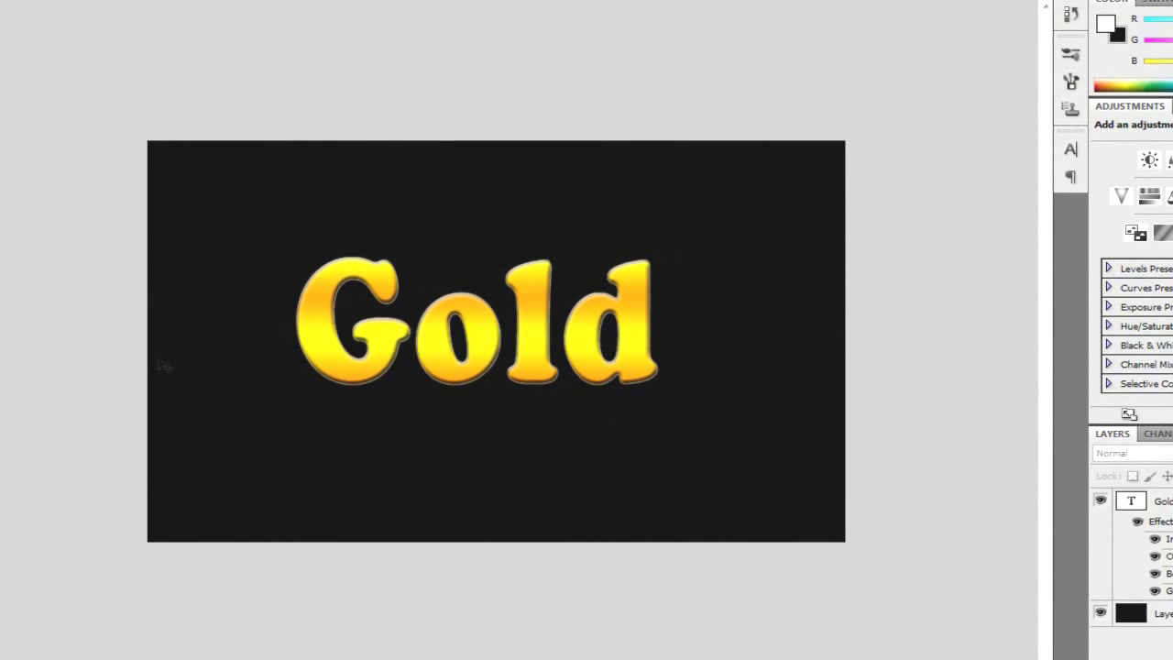
left_click(274, 332)
left_click_drag(294, 383, 704, 316)
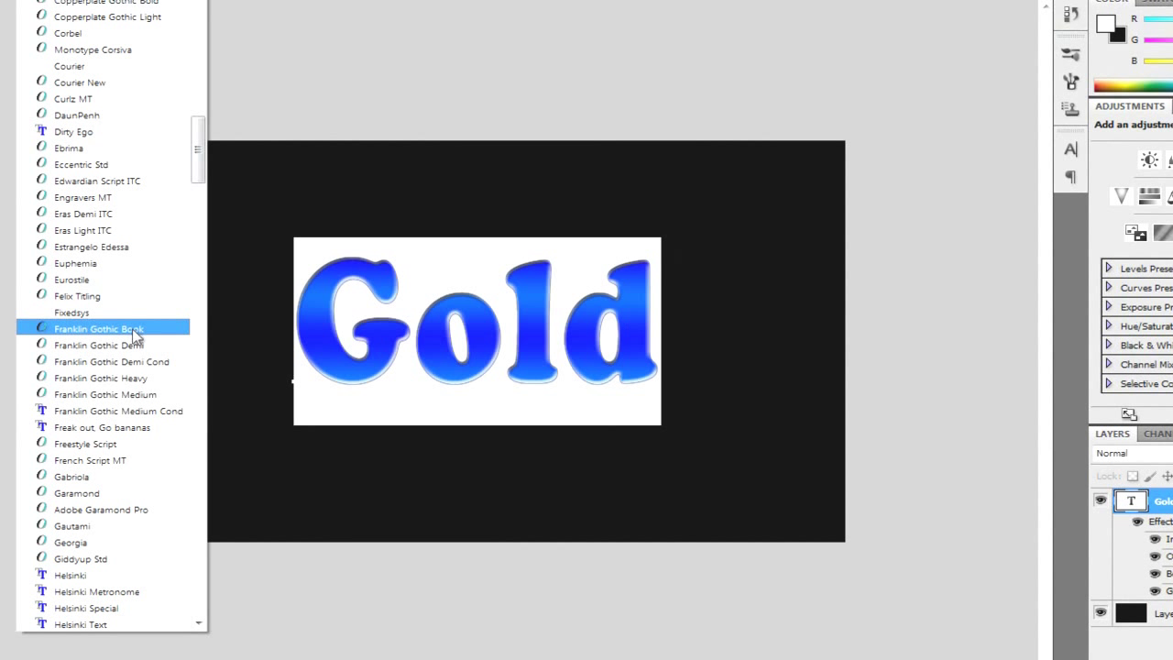
left_click(134, 334)
left_click(812, 325)
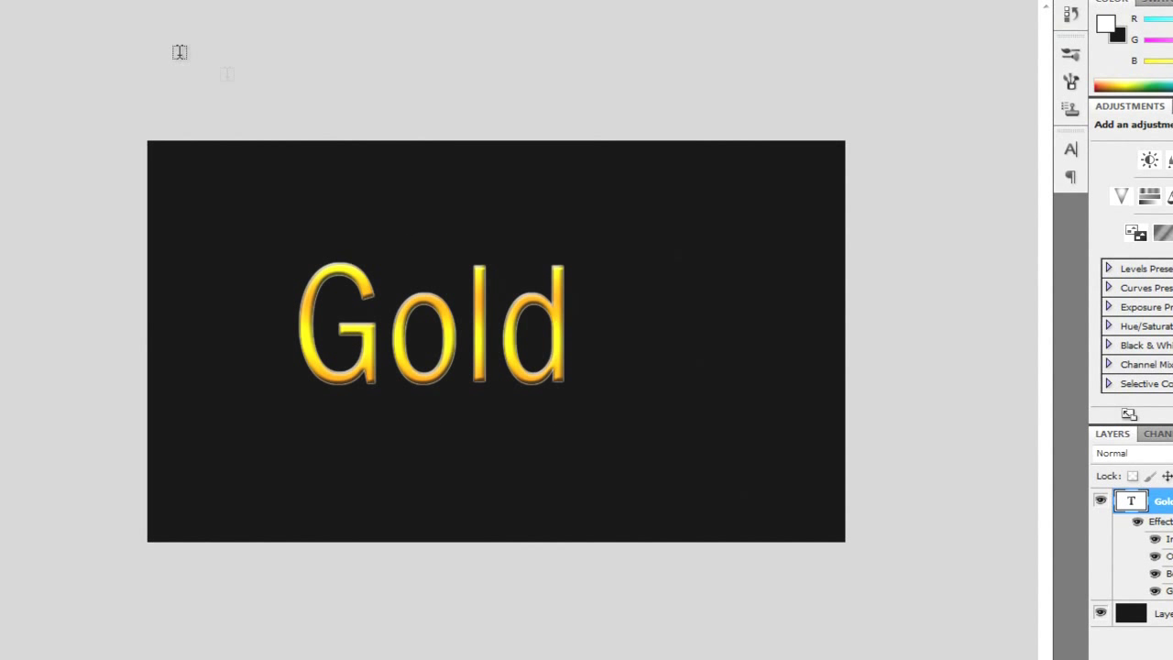
Switch the Gold text font back to Cooper Std.
left_click(180, 1)
scroll(157, 241, "up", 3)
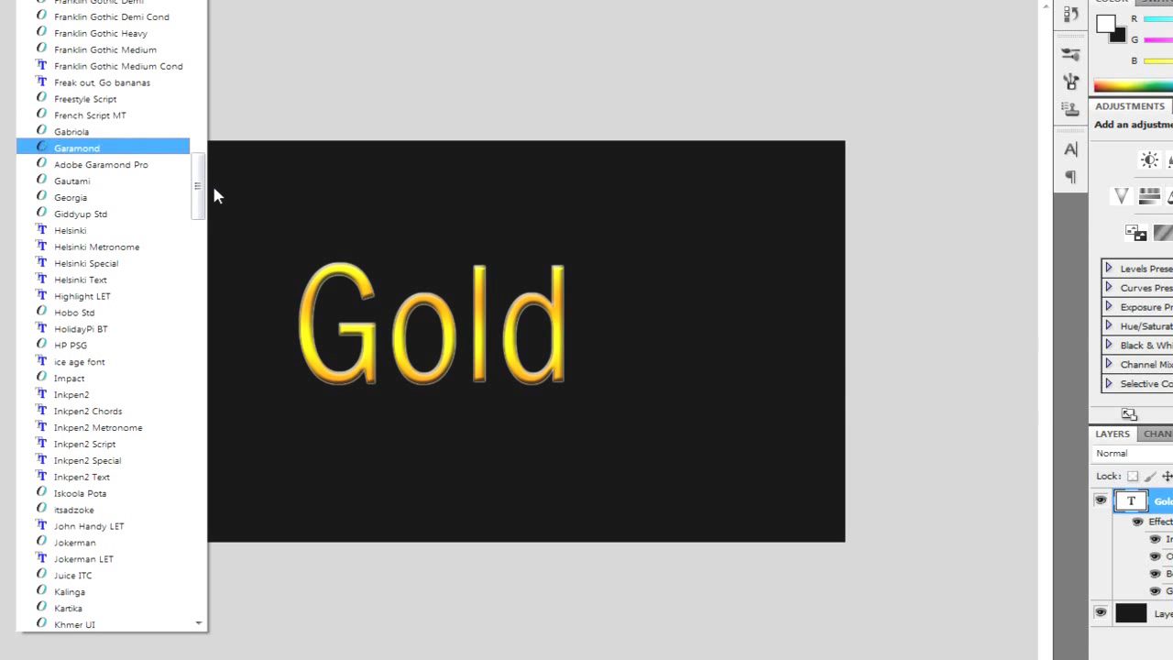
left_click_drag(197, 188, 215, 126)
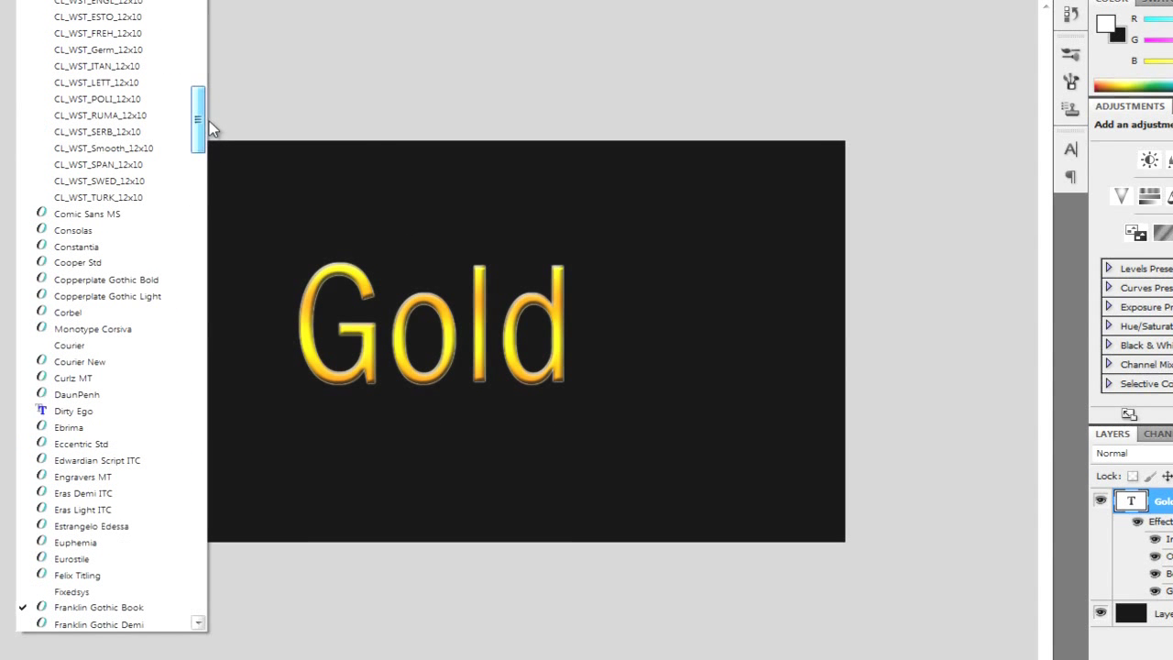
left_click(106, 263)
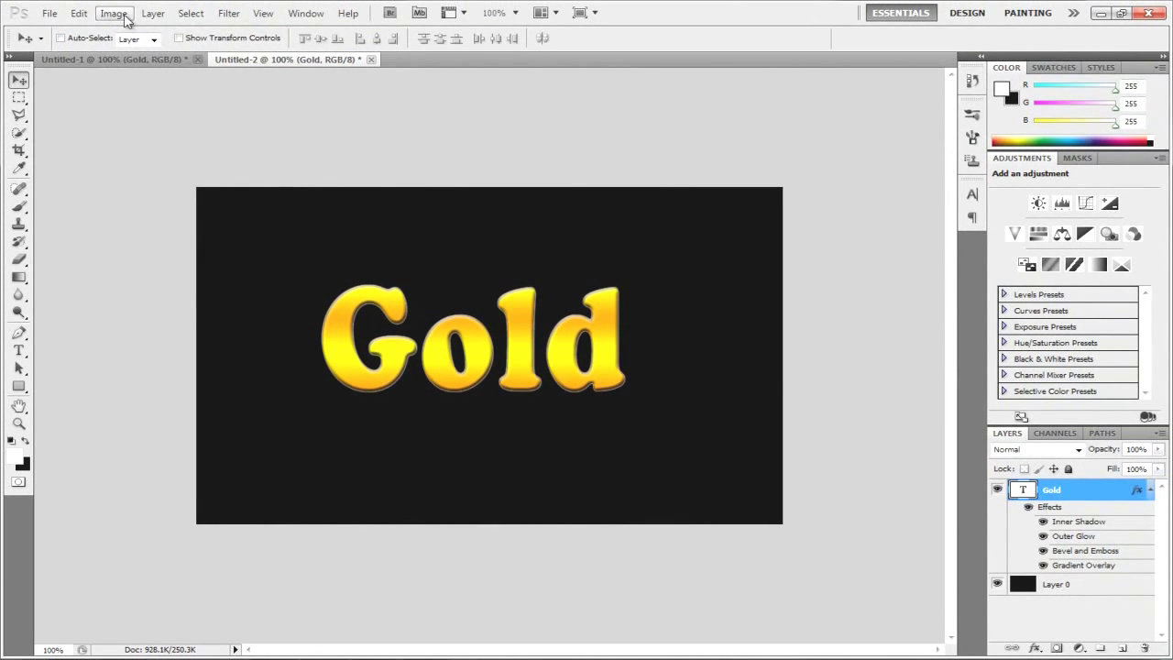
Create Layer 1 above Gold and fill it with the merged image via Apply Image.
left_click(113, 13)
left_click(1104, 584)
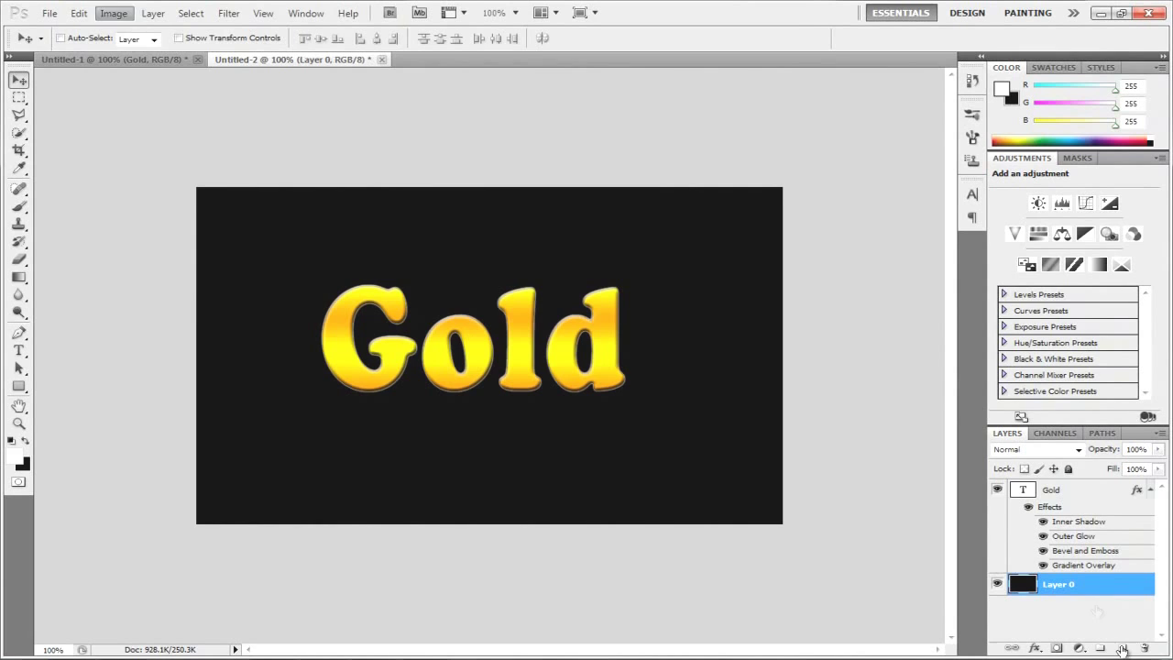
left_click(1099, 491)
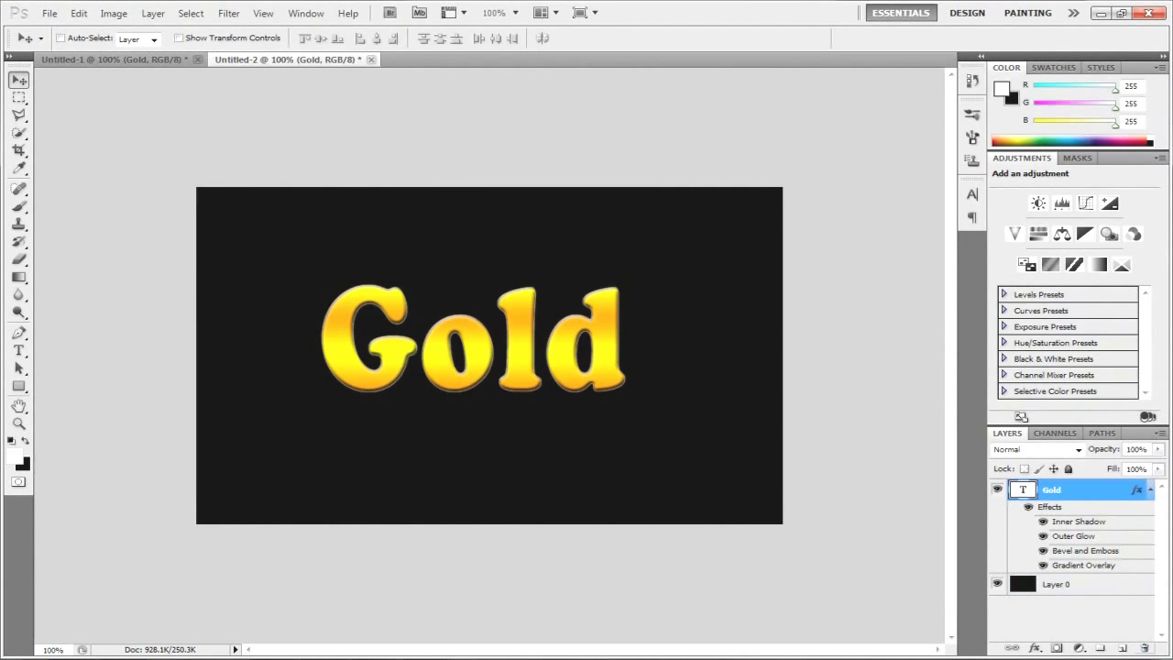
left_click(1123, 647)
left_click(113, 13)
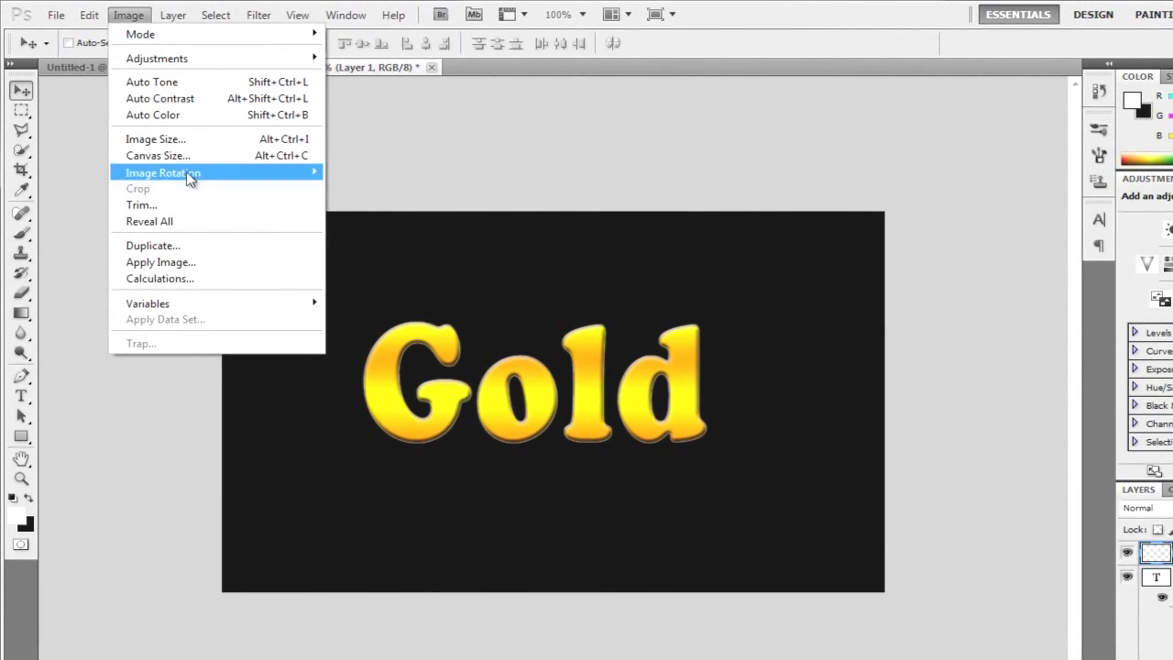
left_click(171, 262)
left_click(820, 212)
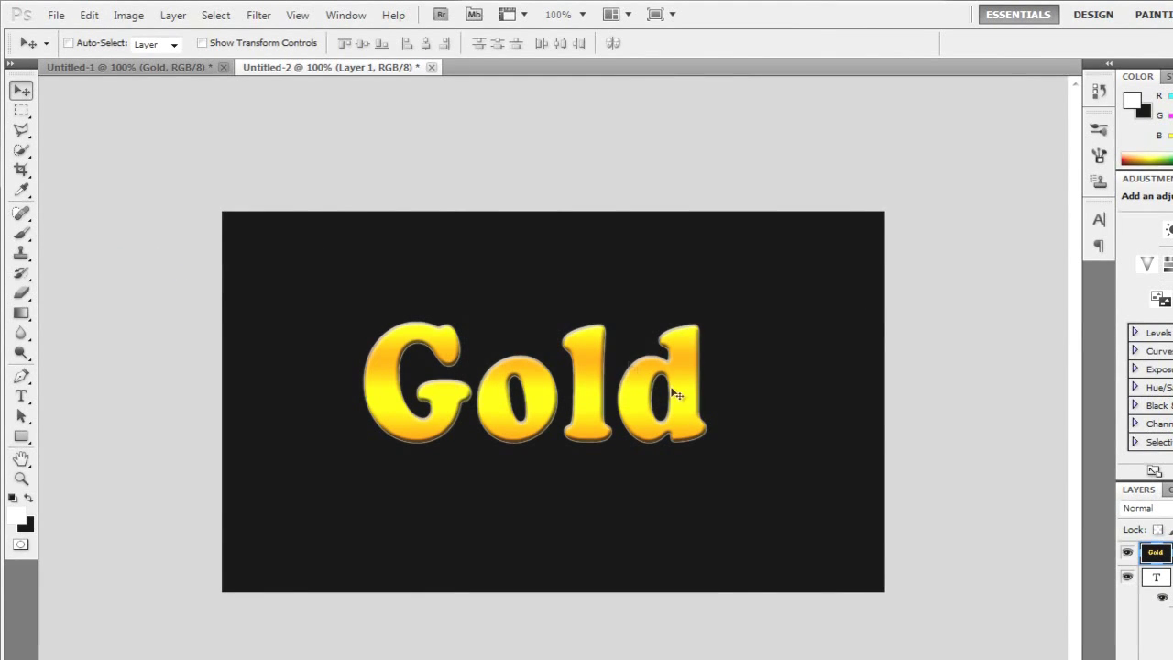
Render a 105mm Prime lens flare on Layer 1, centred near the top of the d.
left_click(258, 15)
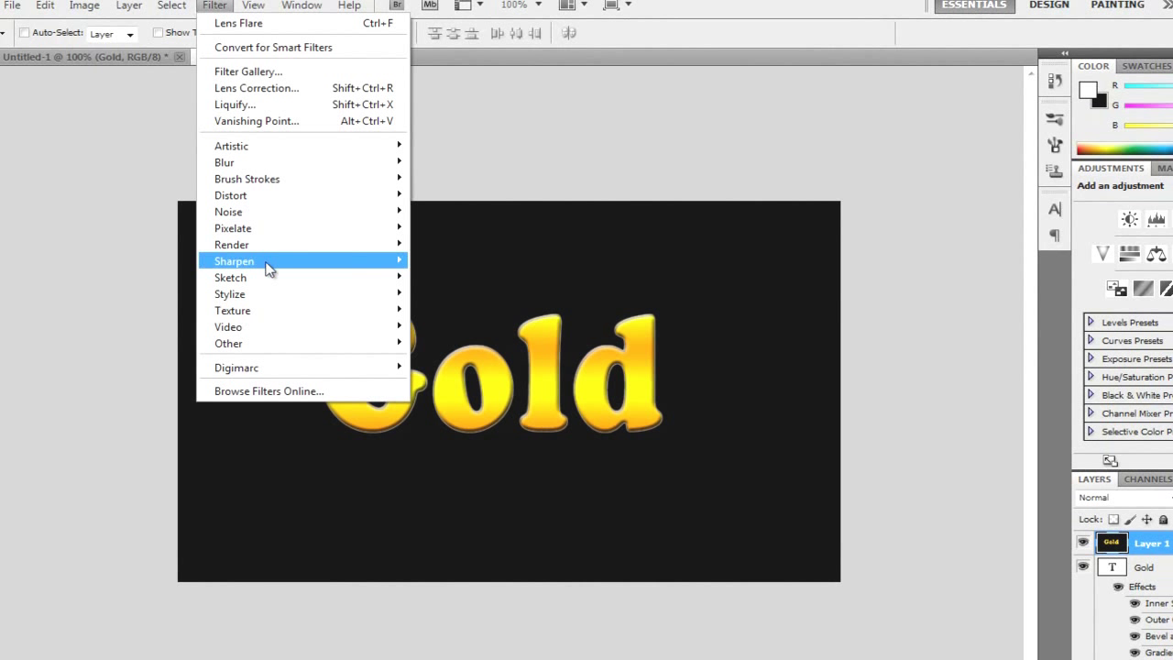
mouse_move(259, 250)
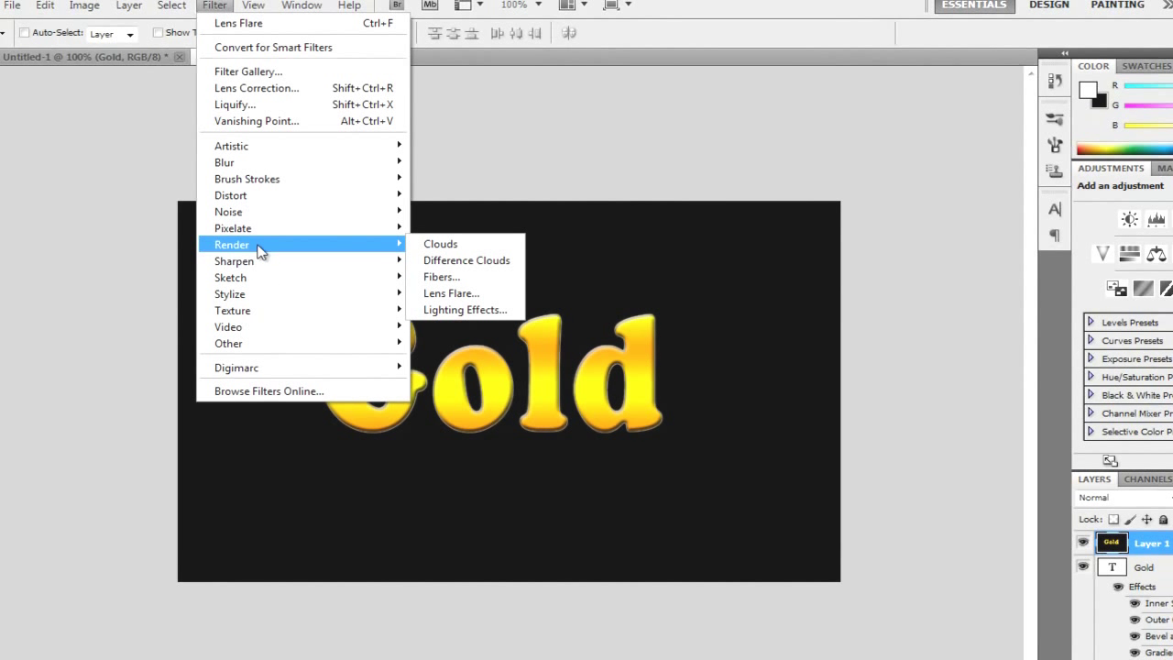
left_click(453, 294)
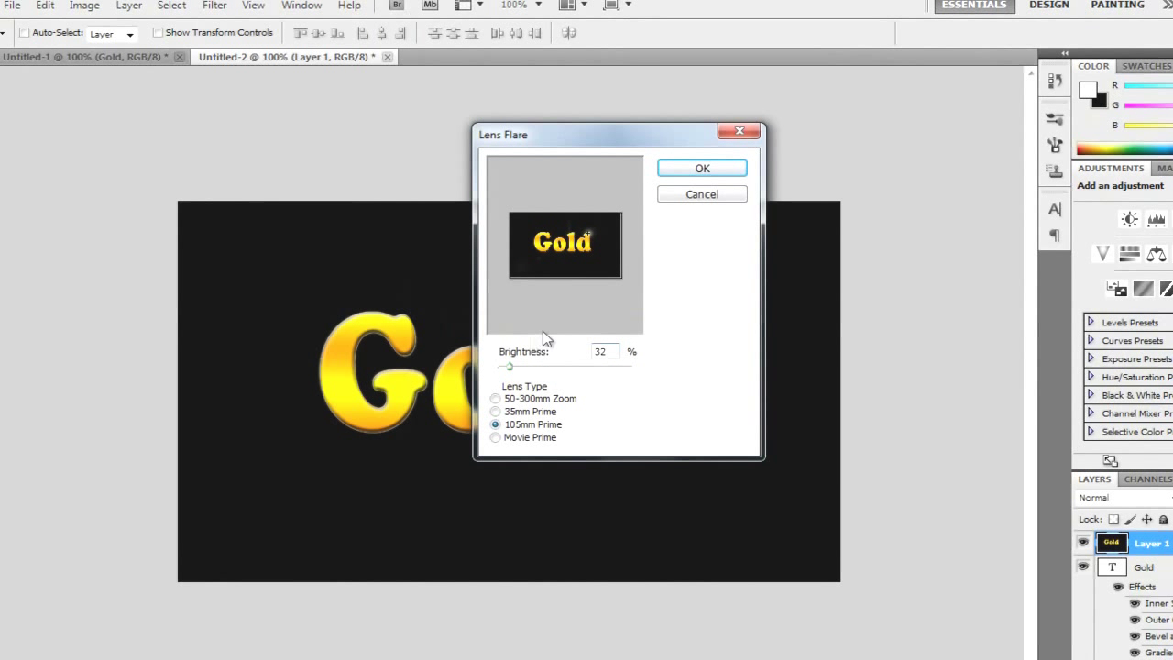
key("Tab")
left_click(497, 424)
left_click_drag(520, 372, 545, 378)
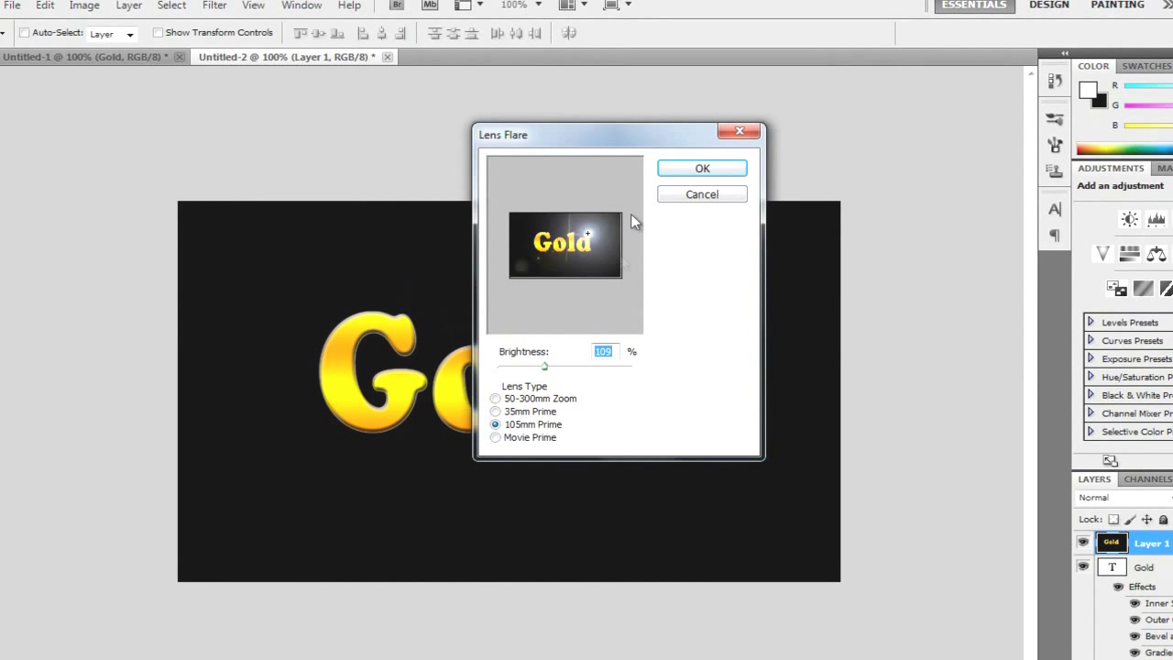
left_click(587, 235)
left_click_drag(546, 370, 519, 371)
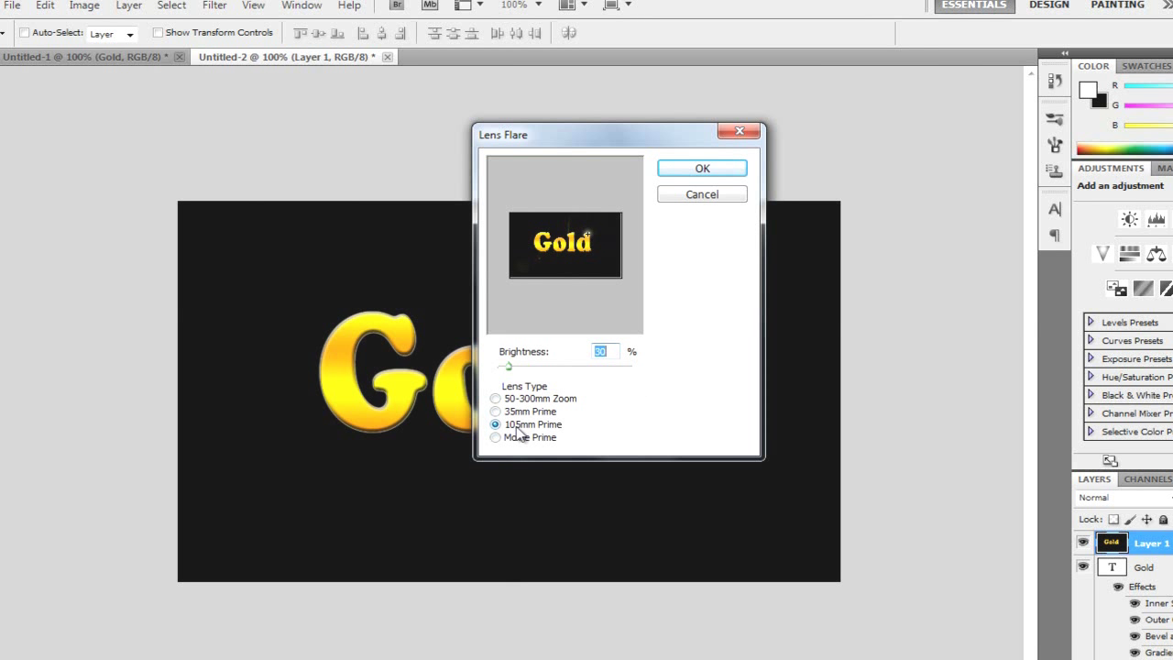
left_click(700, 168)
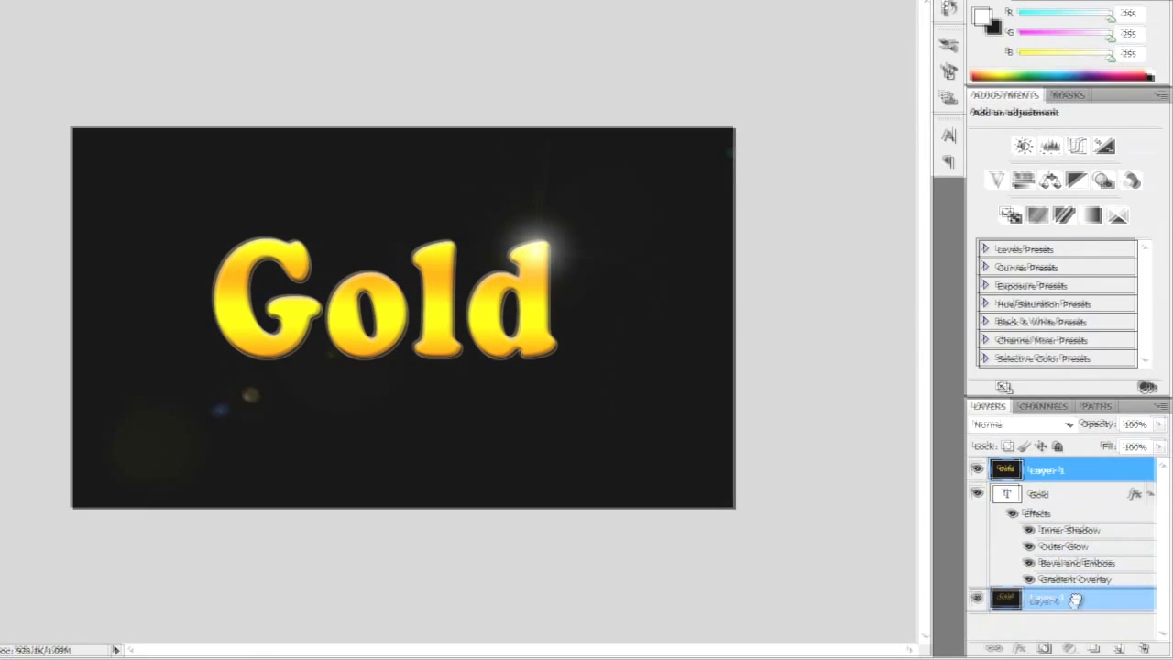
Move Layer 1 below the Gold text layer and select it.
left_click_drag(1152, 545, 1163, 653)
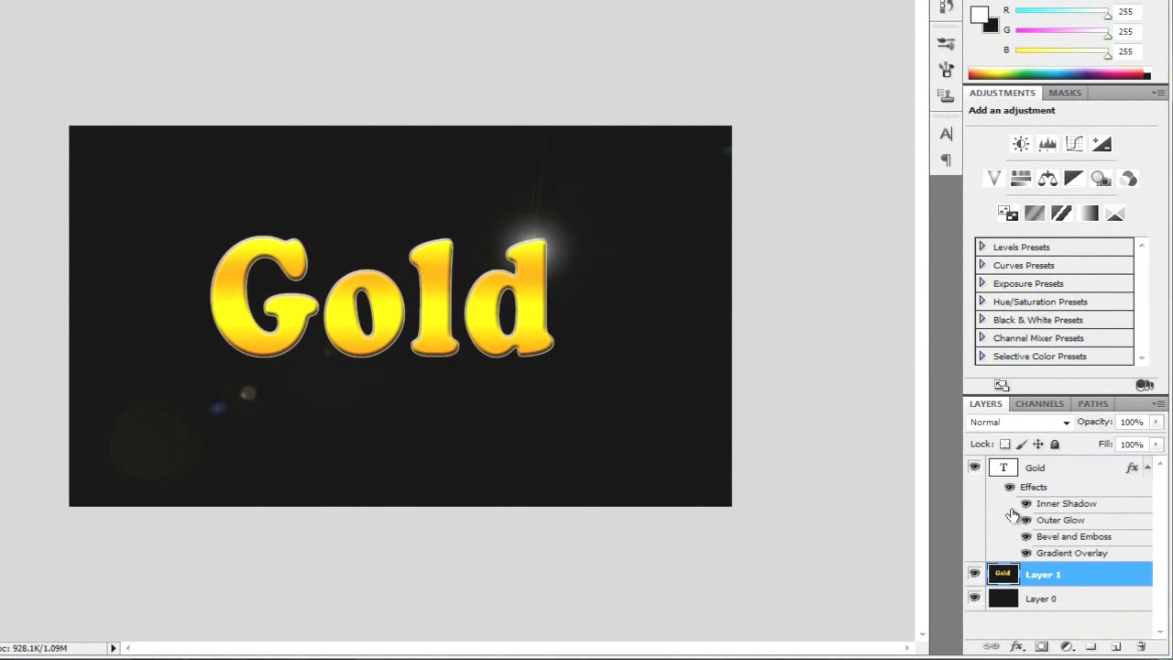
left_click(1055, 469)
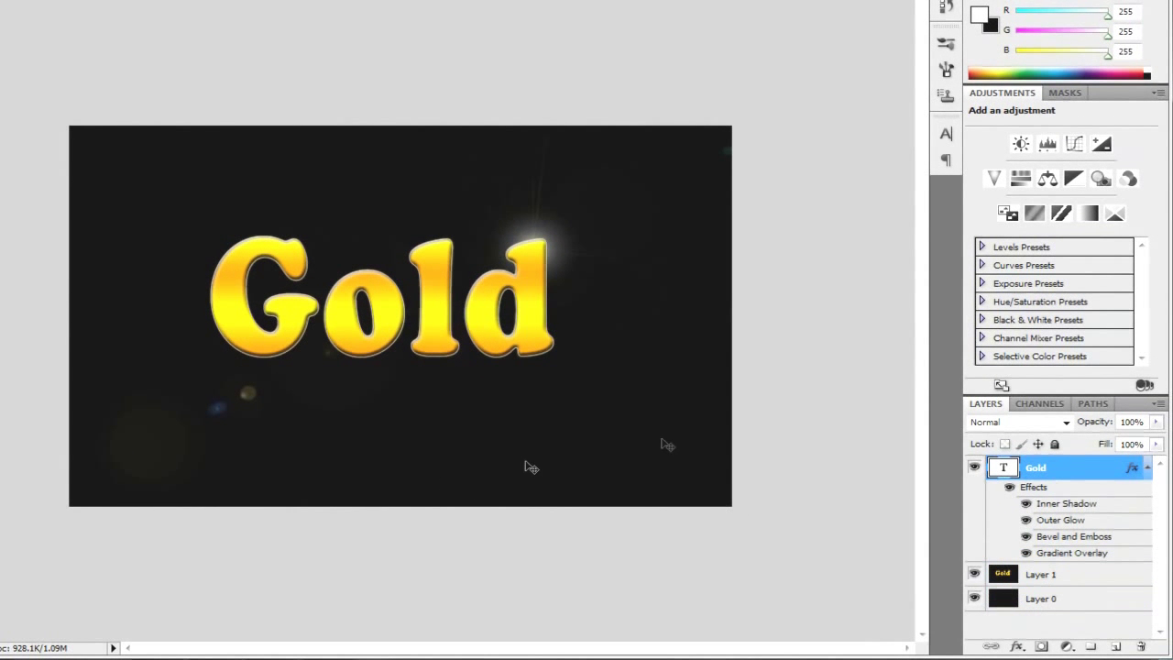
left_click(1049, 577)
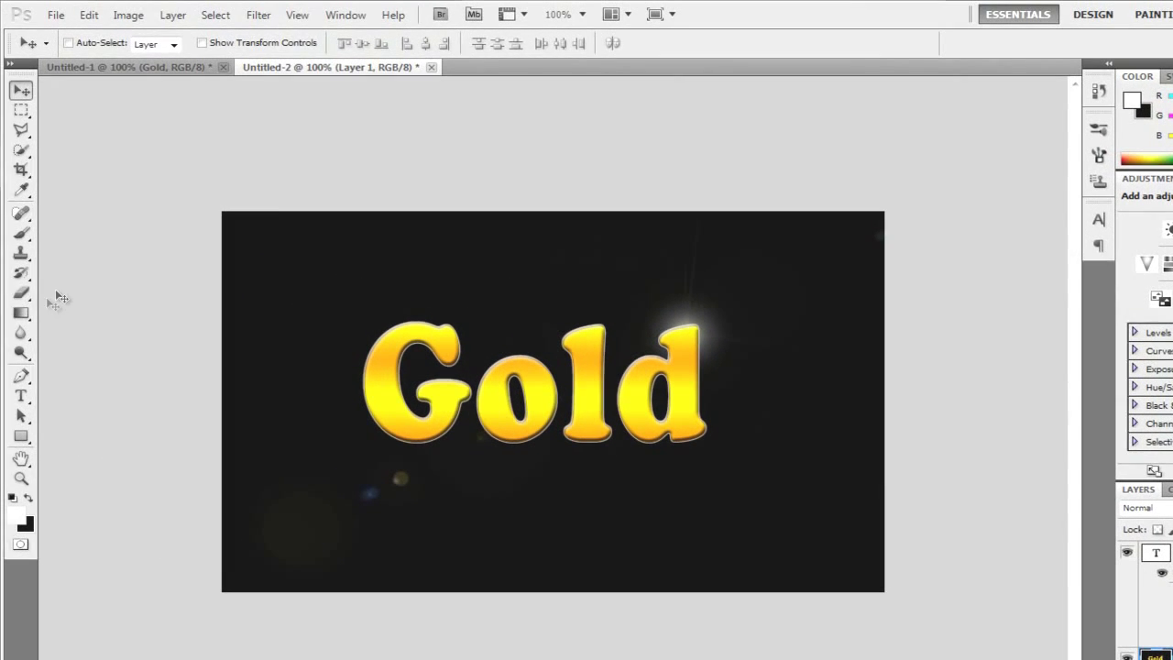
Erase the faint flare rings below the word with the Eraser.
left_click(21, 293)
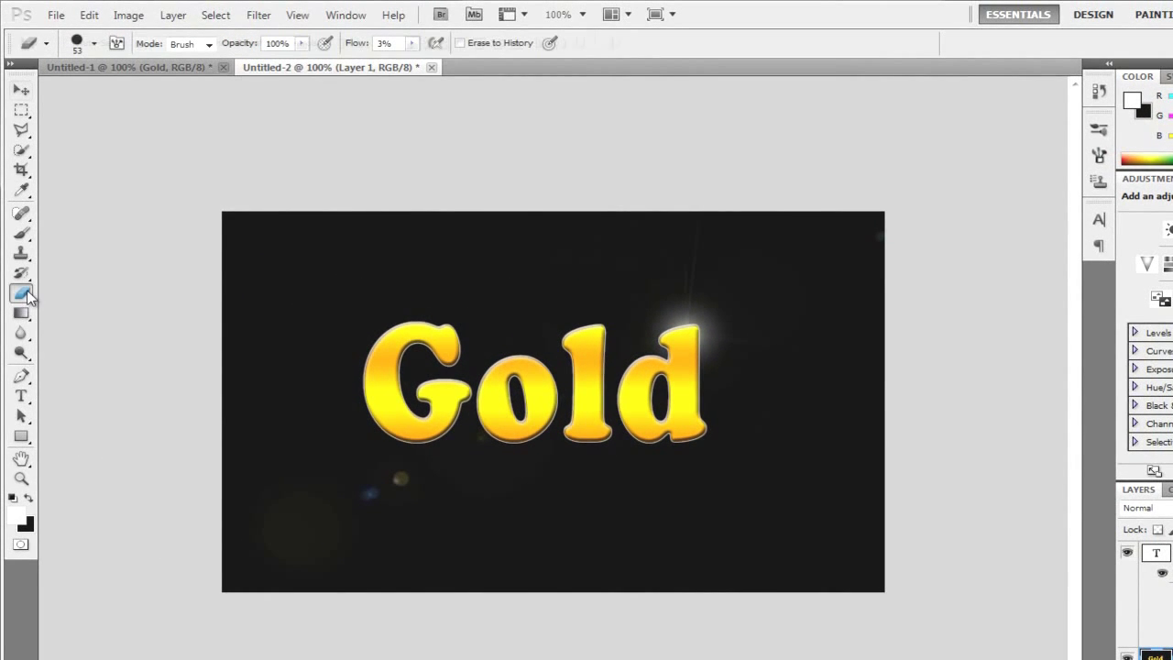
left_click(95, 43)
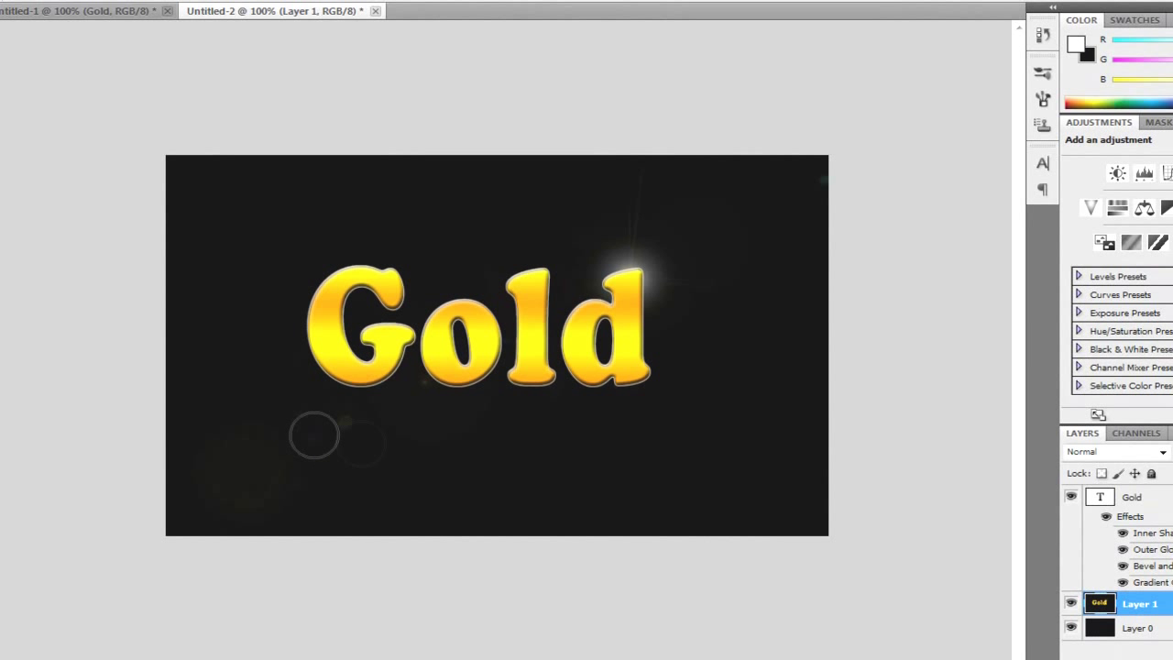
mouse_move(293, 427)
left_mouse_down()
mouse_move(379, 427)
mouse_move(418, 406)
mouse_move(411, 393)
mouse_move(423, 406)
left_mouse_up()
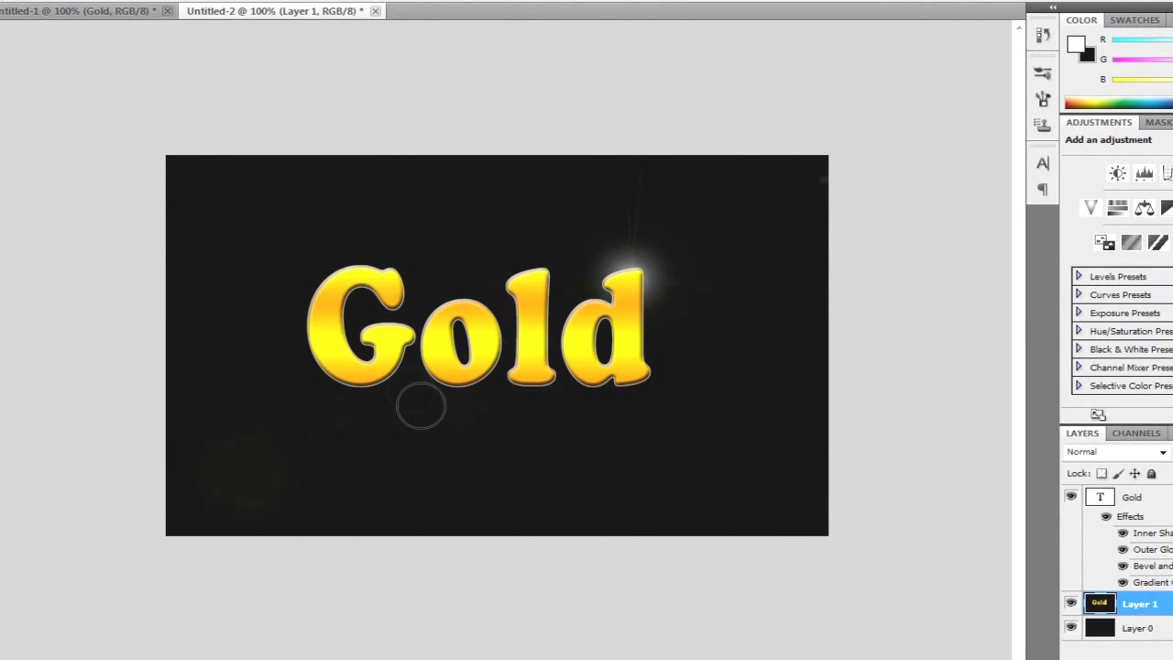